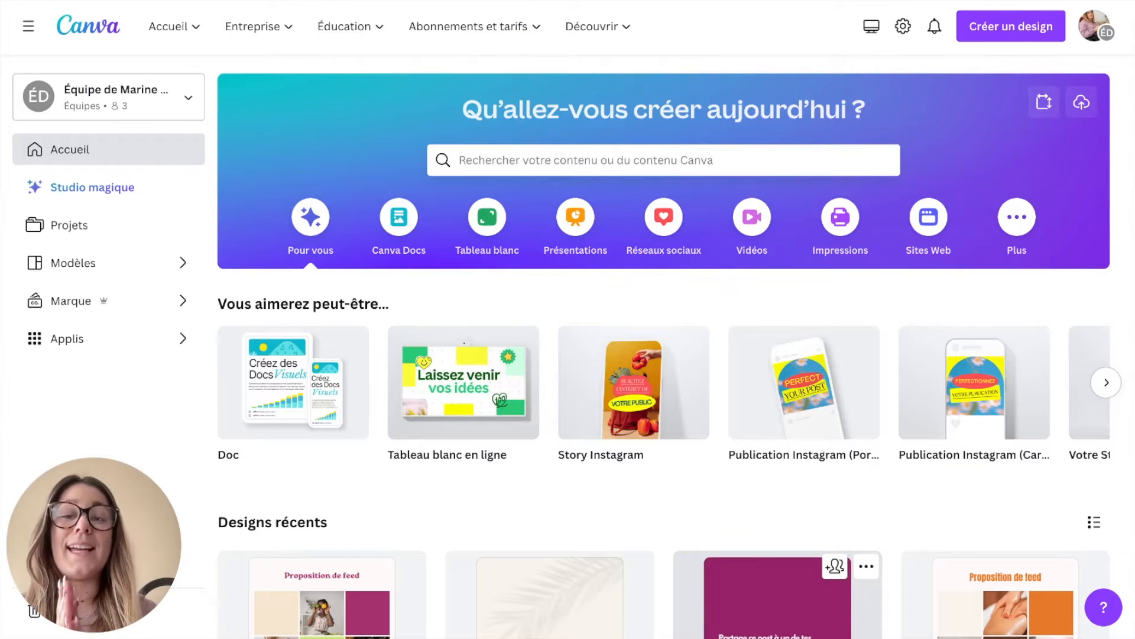
Create a blank Story Instagram design of 1080 × 1920 px
click(1002, 28)
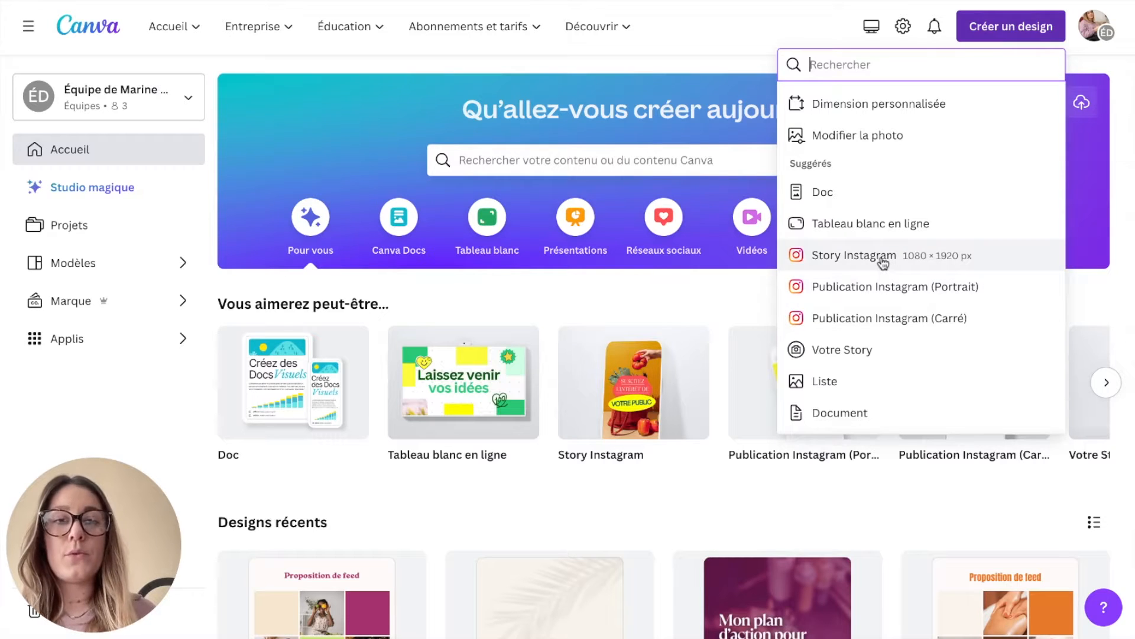
click(882, 260)
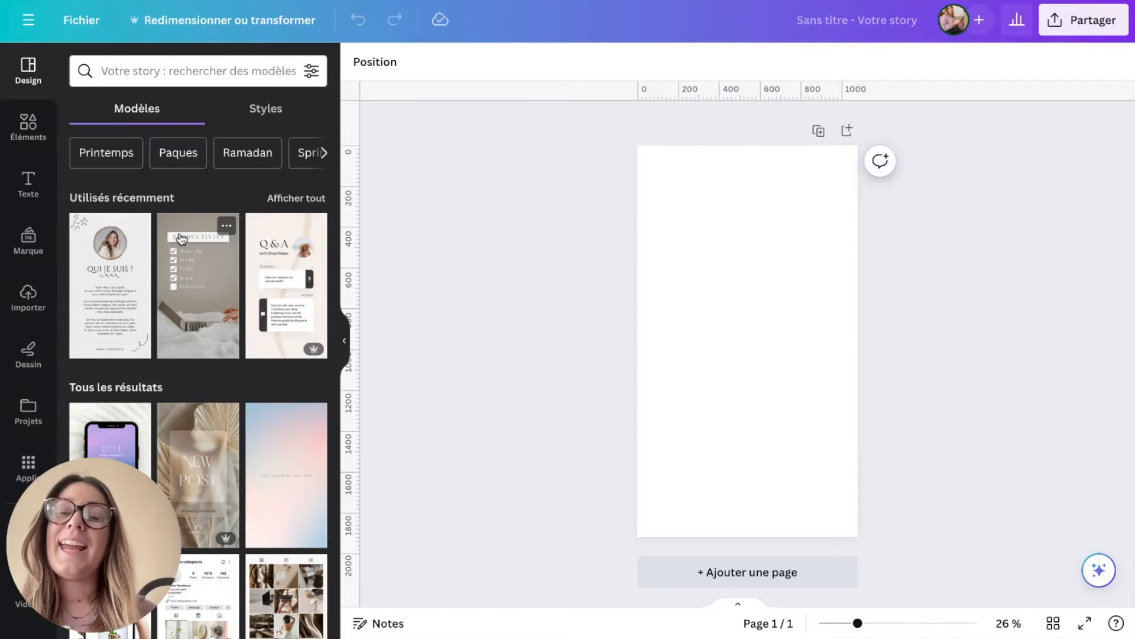
Search the elements library for grids (grilles) and insert the grid with three equal vertical columns on the page
click(30, 123)
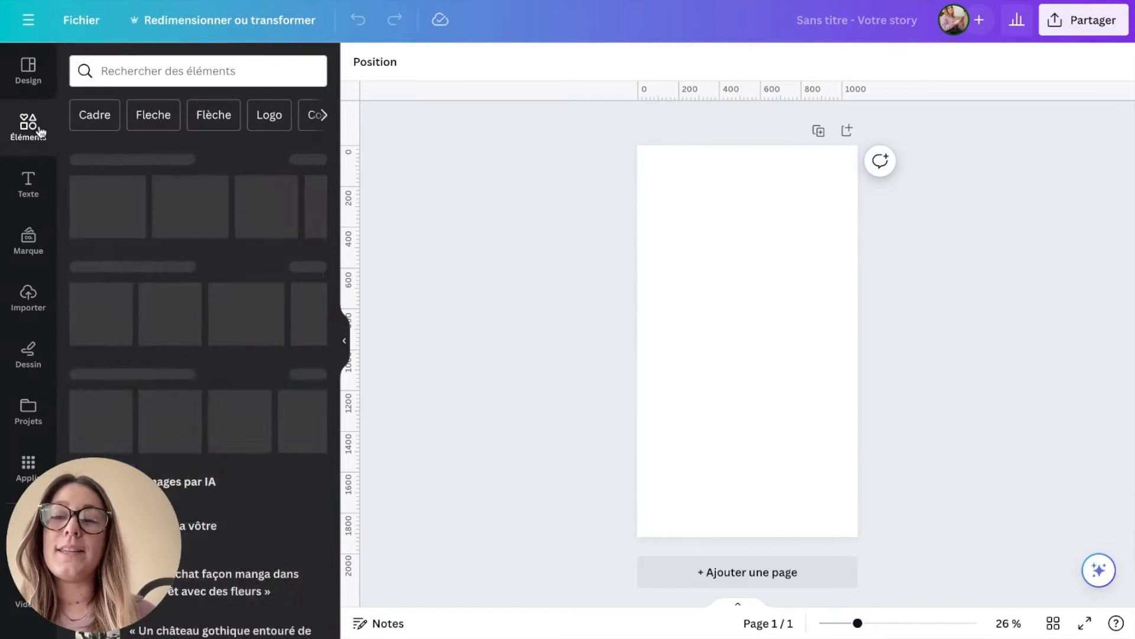
scroll(159, 171, down, 8)
scroll(154, 147, up, 4)
click(141, 65)
text(gri)
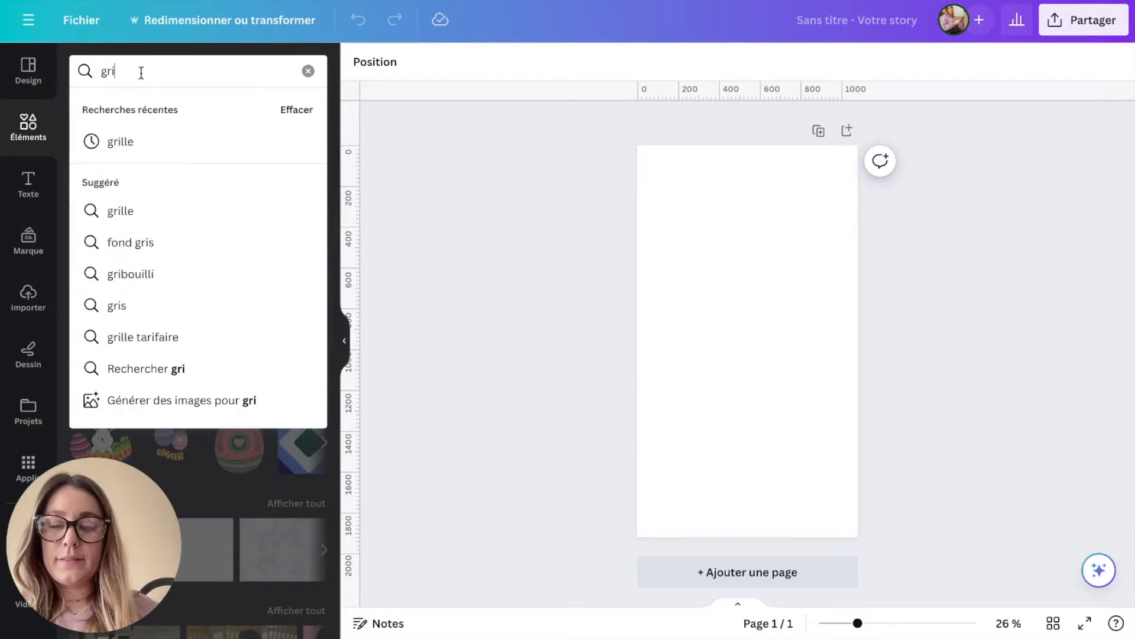
click(277, 207)
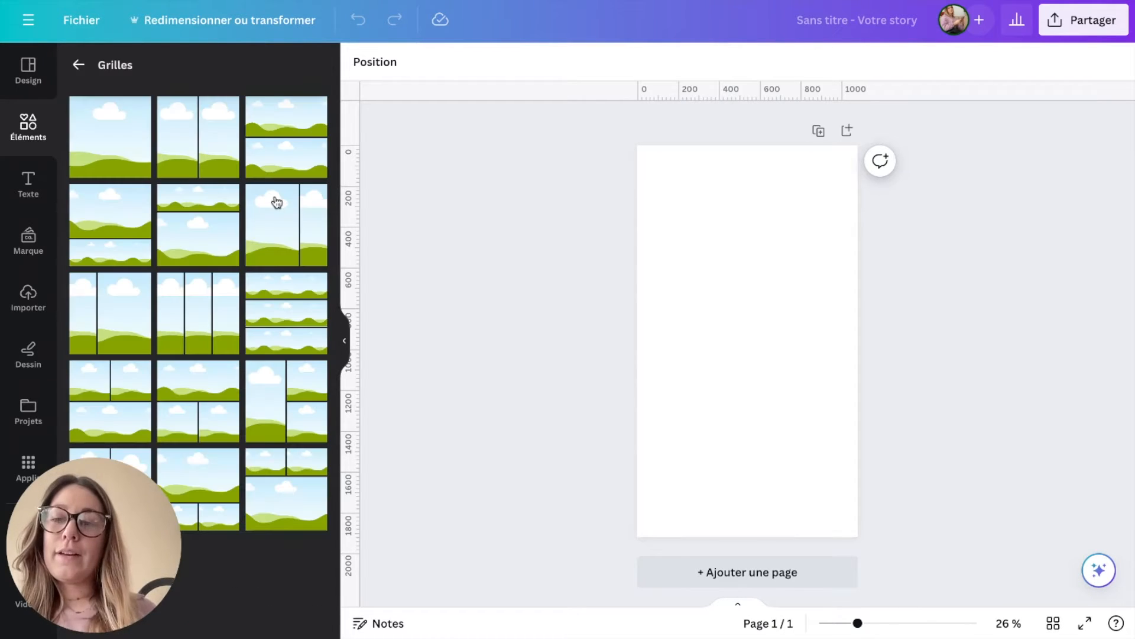
click(179, 309)
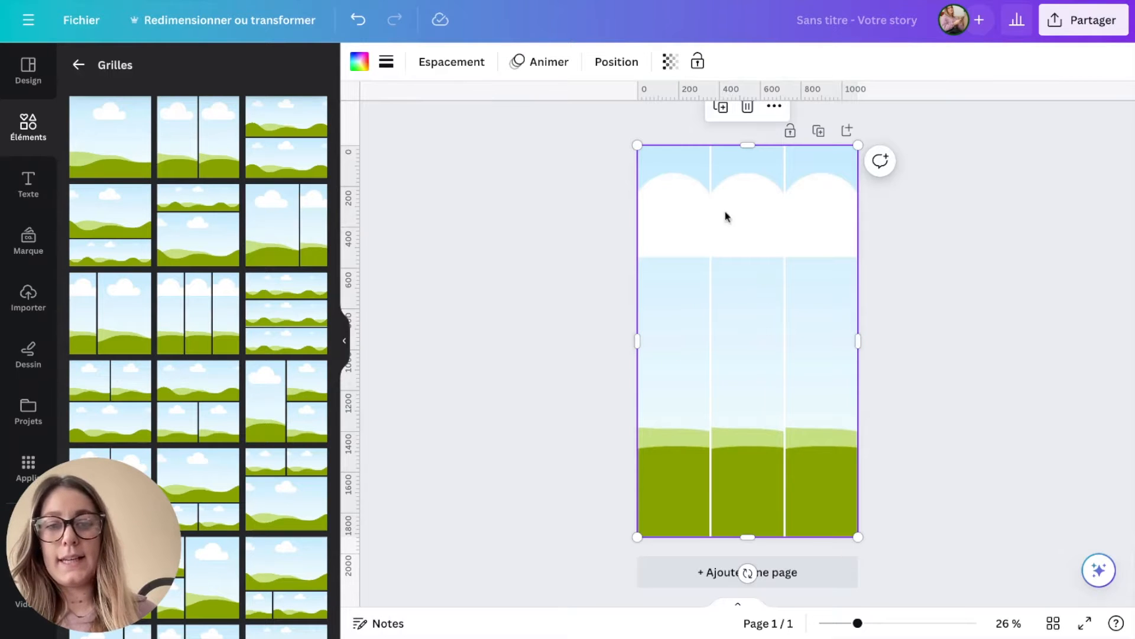
Shrink the grid's height from its lower edge until it forms a row of three roughly square cells at the page's top
drag(747, 535, 758, 224)
click(783, 296)
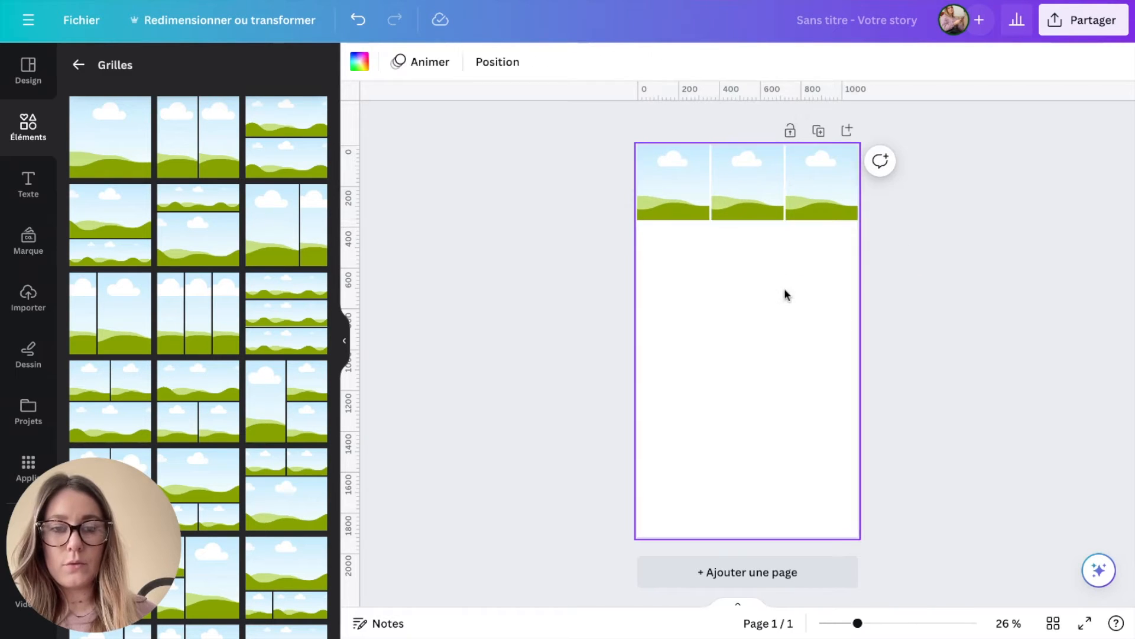
Duplicate the three-cell row and position the copy directly below, leaving a thin gap matching the spacing between the cells
click(759, 185)
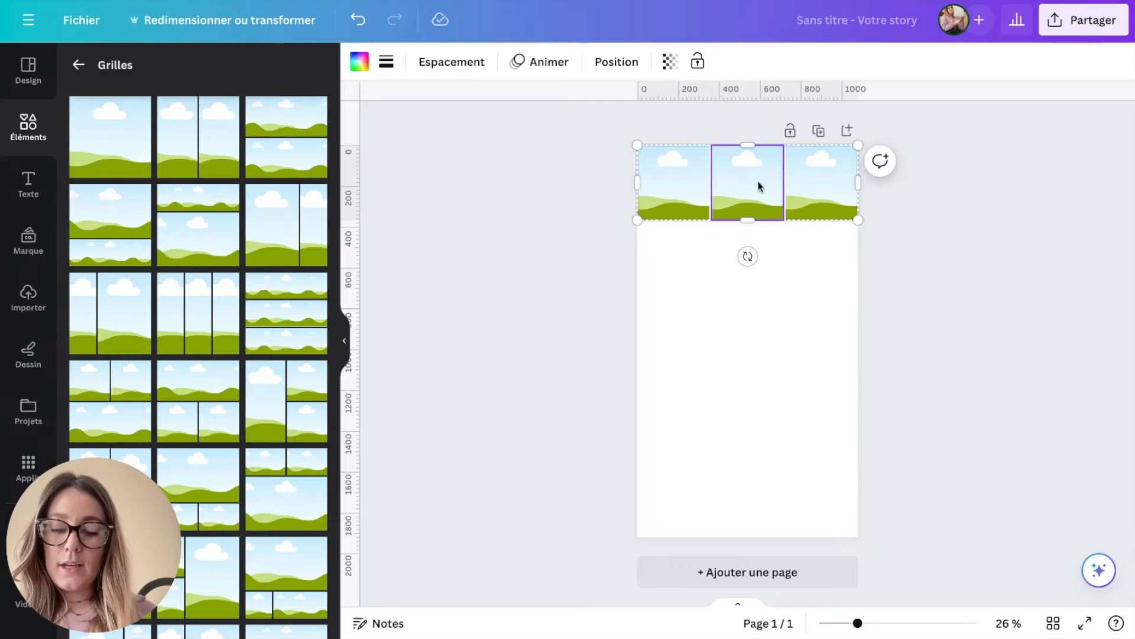
drag(790, 182, 790, 257)
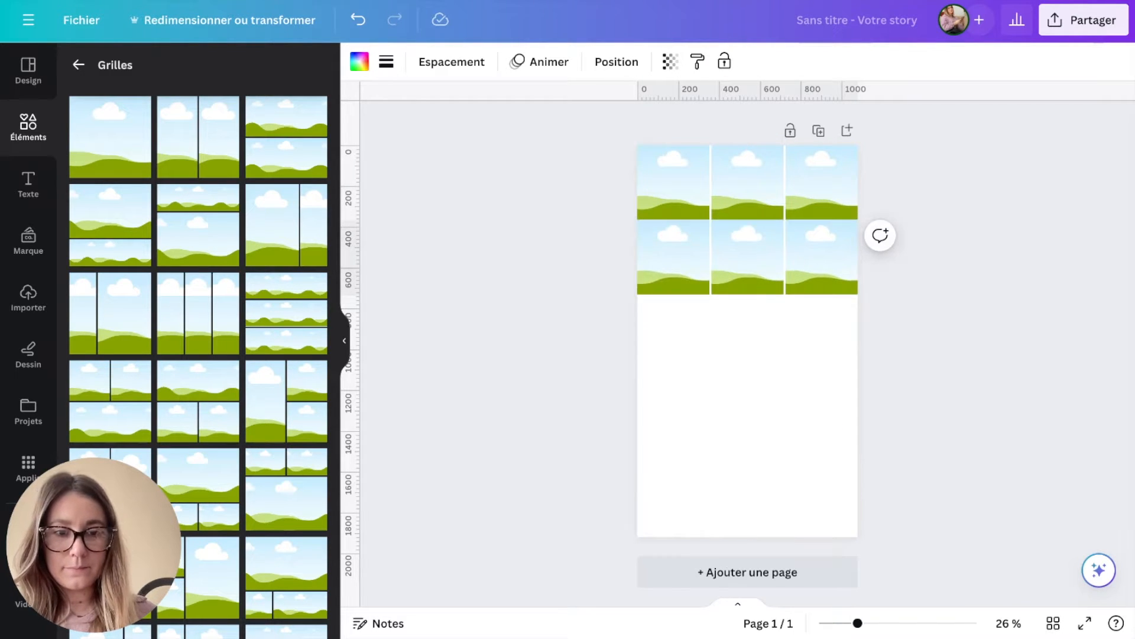
key(Down)
key(Down)
key(Down)
key(Down)
key(Down)
key(Down)
key(Down)
key(Down)
key(Down)
key(Down)
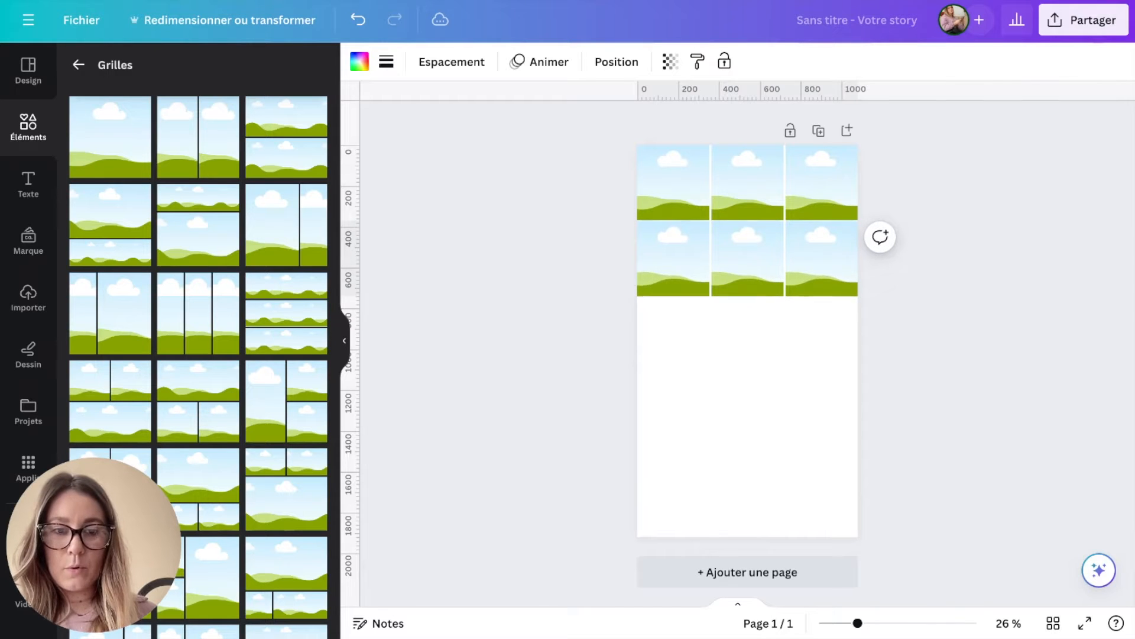
key(Down)
key(Down)
key(Down)
key(Down)
key(Down)
key(Down)
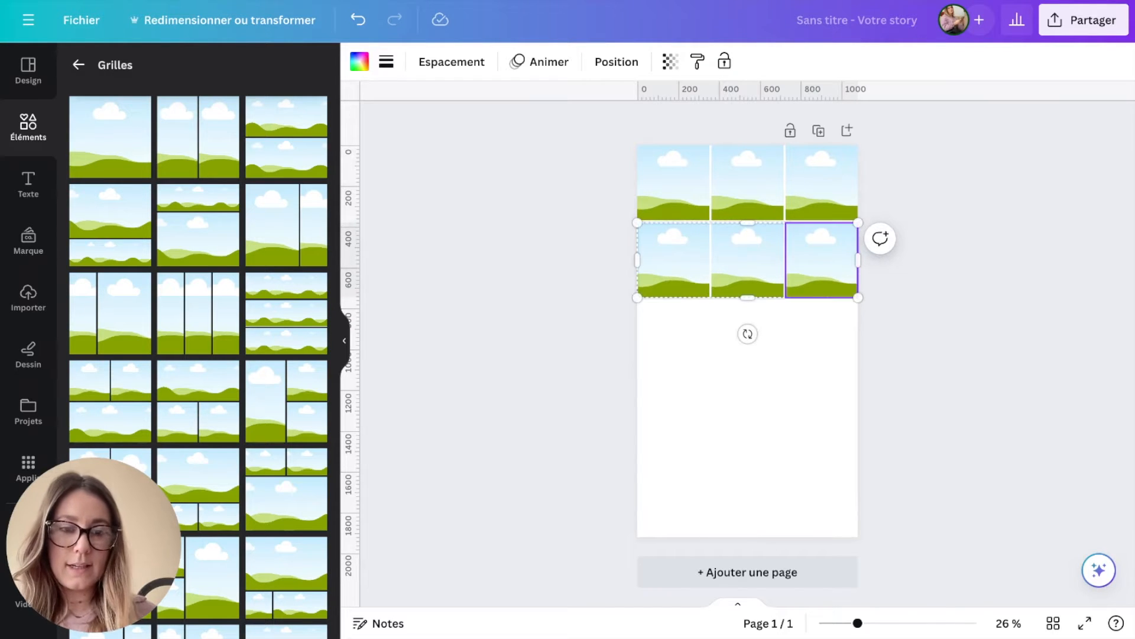
Duplicate the second row and place the copy below it as a third row, nudging it to keep the same thin gap
click(792, 327)
click(662, 272)
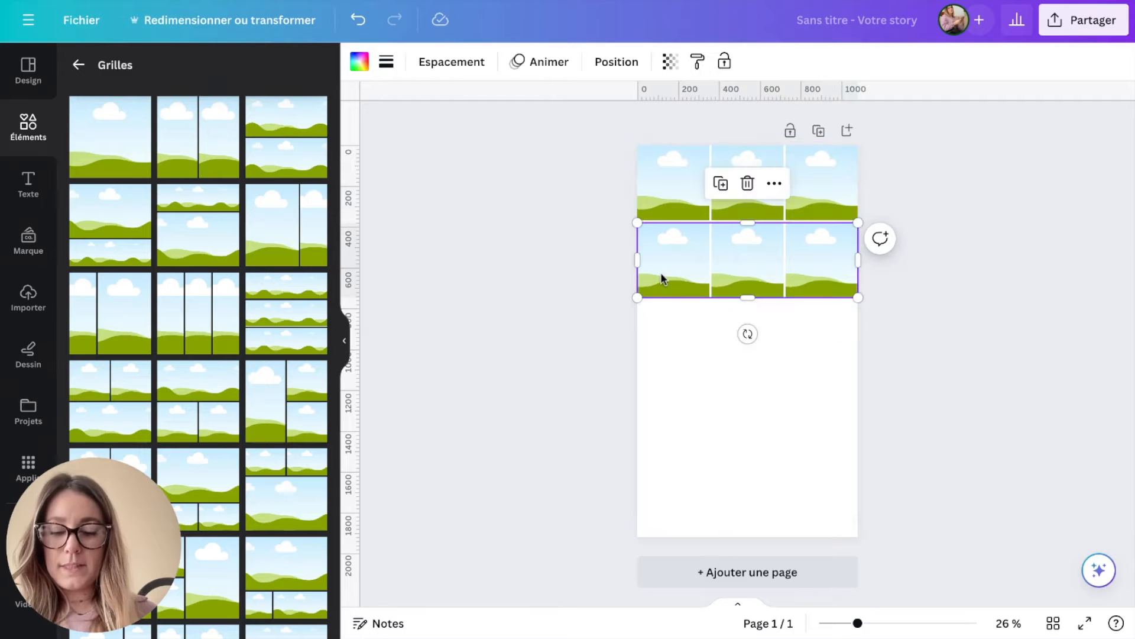
key(super+d)
drag(803, 257, 800, 334)
key(Up)
key(Up)
key(Up)
key(Up)
key(Up)
key(Up)
key(Up)
key(Up)
key(Up)
key(Up)
key(Up)
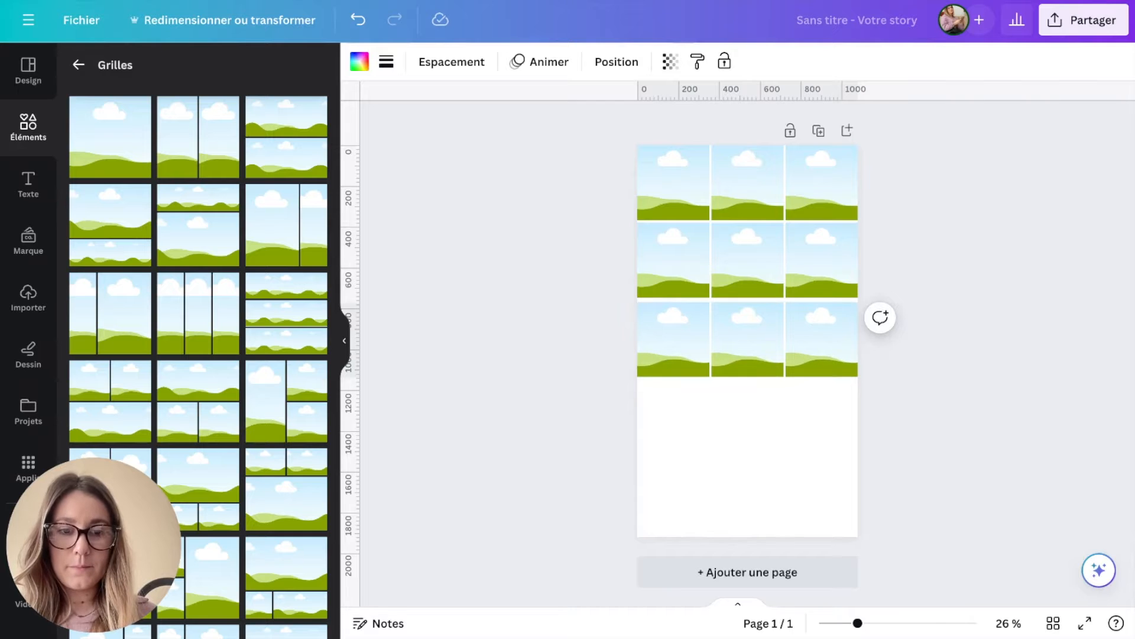
key(Up)
key(Up)
key(Up)
key(Down)
Add a fourth row of three cells below the third by duplicating a row, with matching spacing
click(852, 460)
drag(856, 459, 624, 355)
drag(797, 341, 793, 413)
click(803, 515)
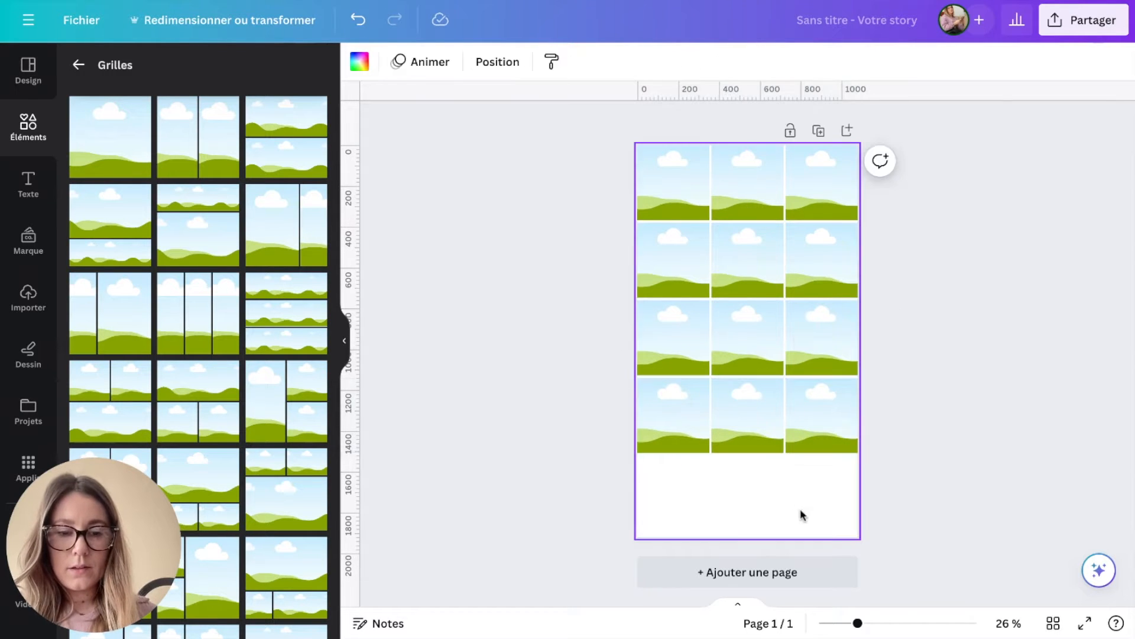
Duplicate the fourth row to add a fifth below it, and center all five rows vertically on the page
drag(831, 493, 664, 436)
key(super+d)
mouse_move(792, 407)
mouse_down()
mouse_move(787, 486)
mouse_move(792, 406)
mouse_up()
drag(930, 507, 666, 195)
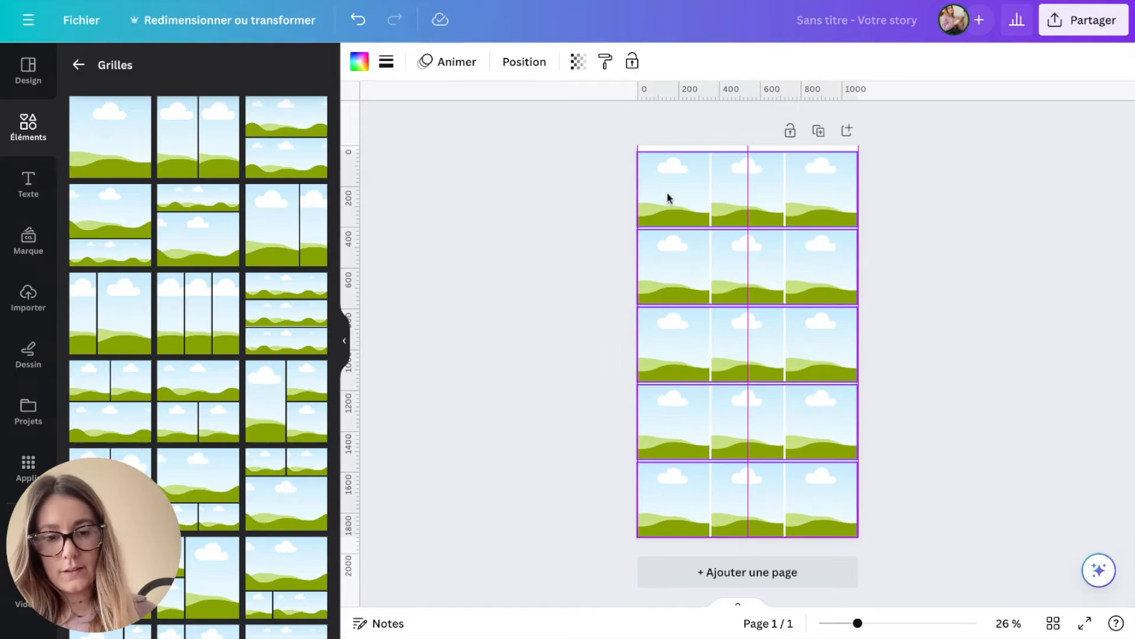
click(910, 328)
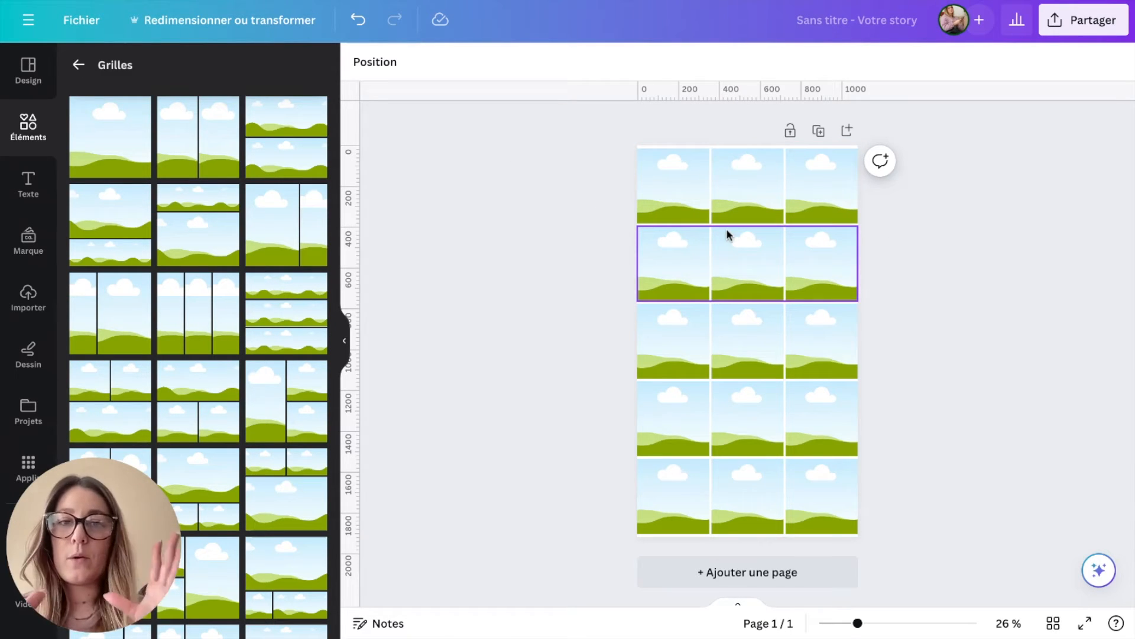
Fill the right cell of the fifth row with the dark purple from the brand palette
click(836, 522)
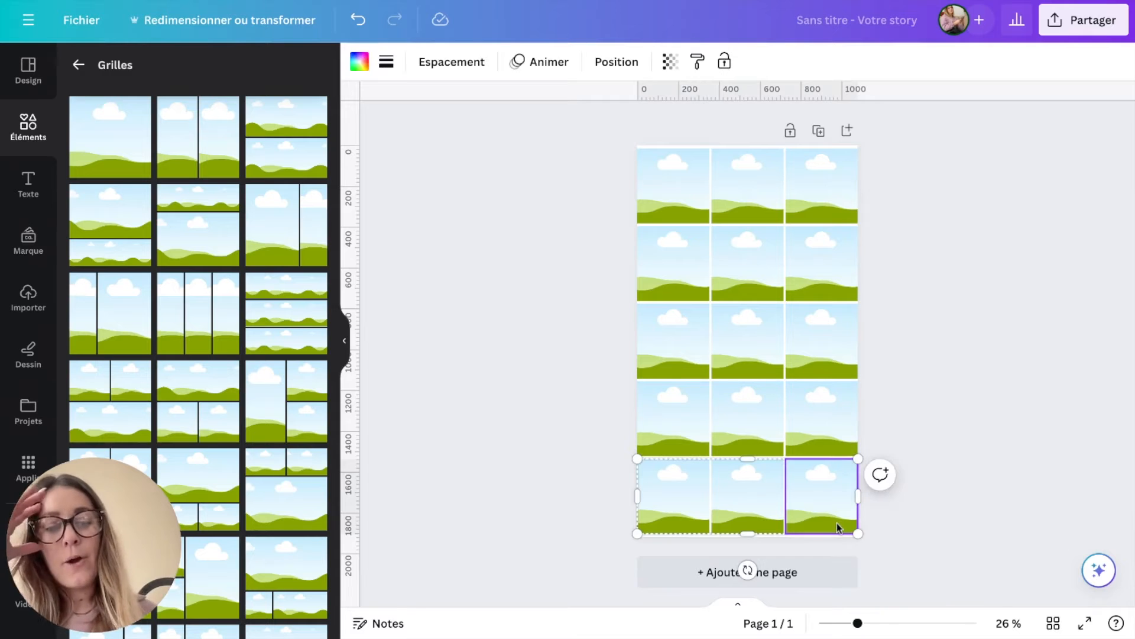
click(1066, 321)
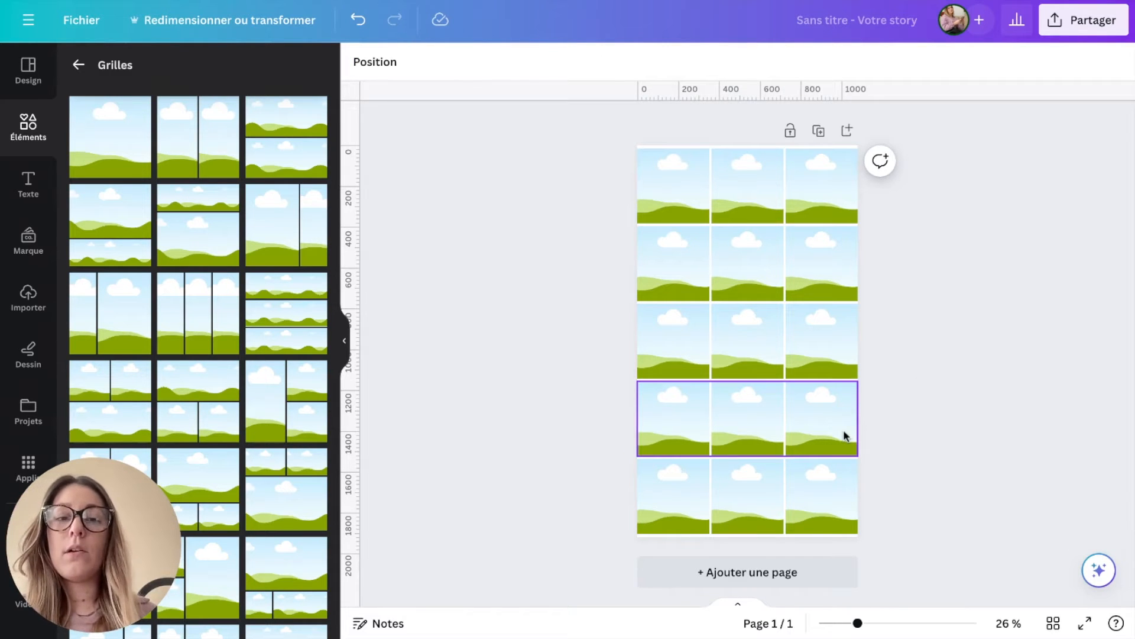
click(793, 485)
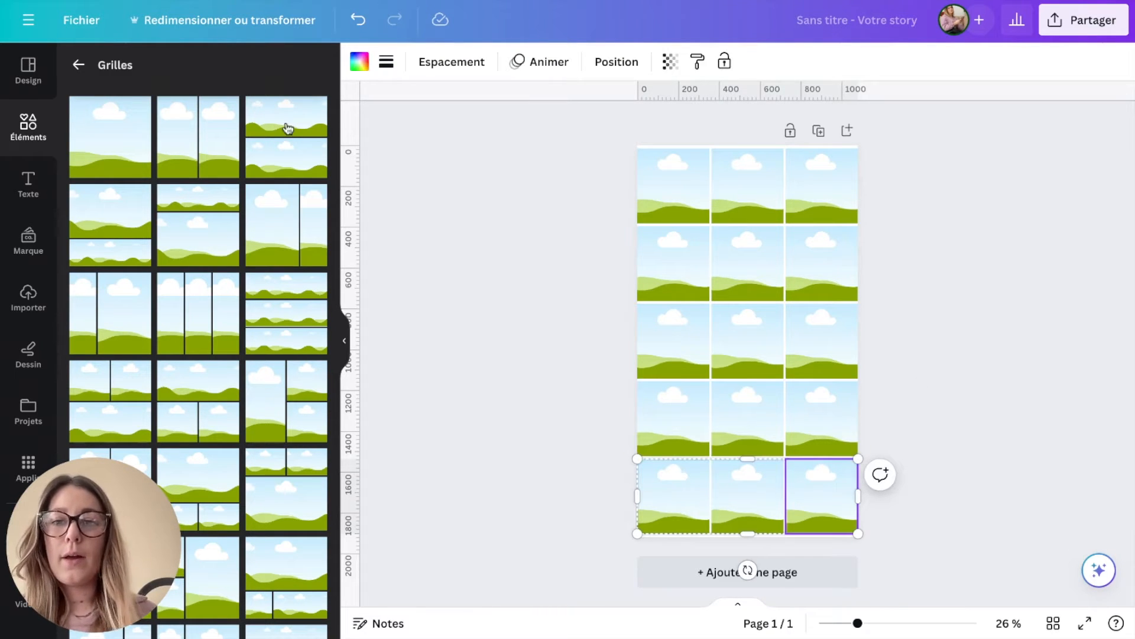
click(381, 64)
click(358, 61)
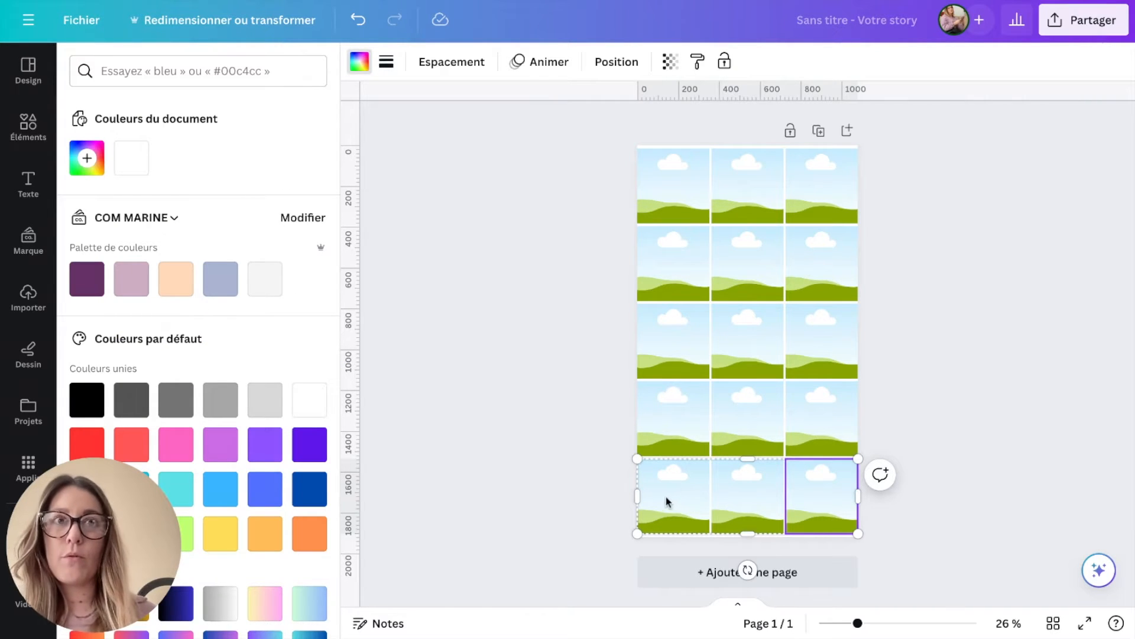
click(91, 278)
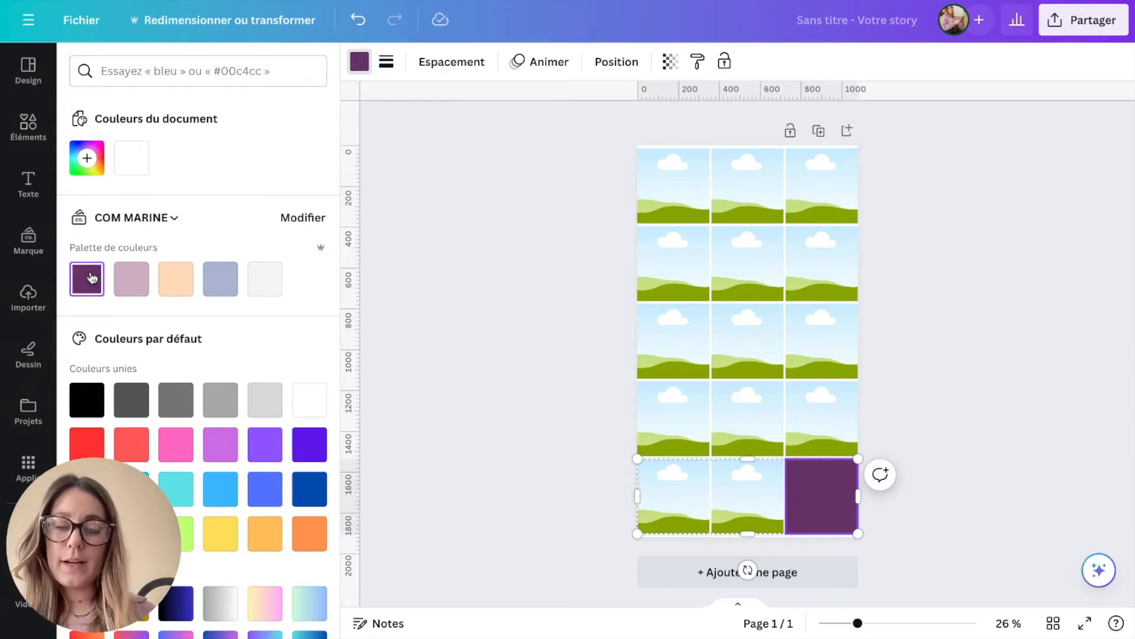
Fill the fifth row's left cell with the brand mauve and the fourth row's middle cell with #f5f5f5
click(747, 498)
click(672, 498)
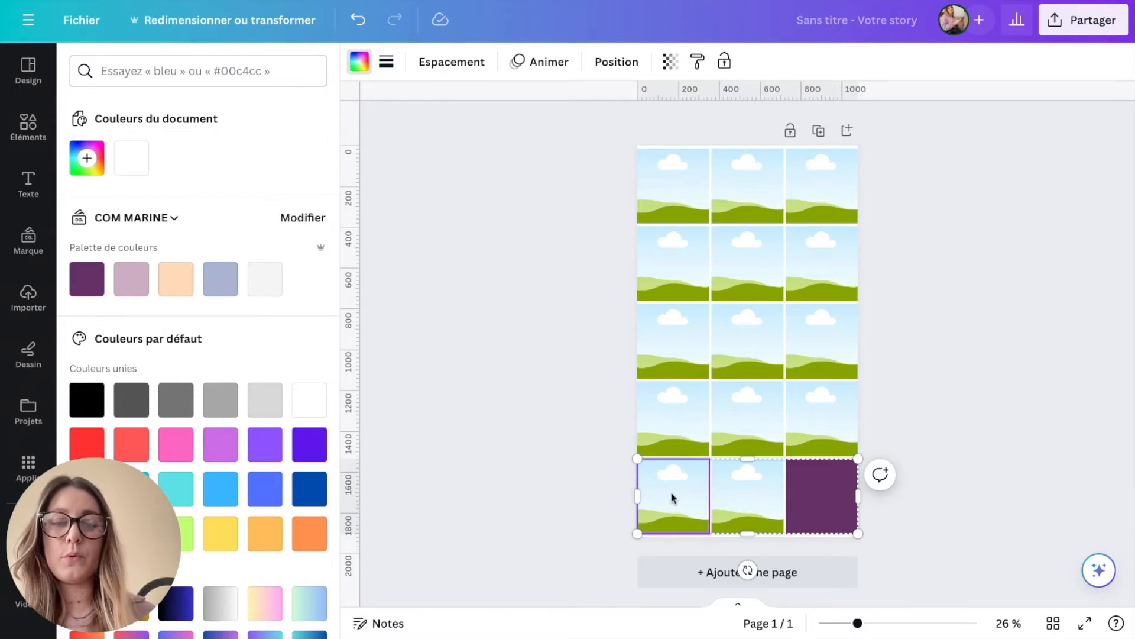
click(132, 279)
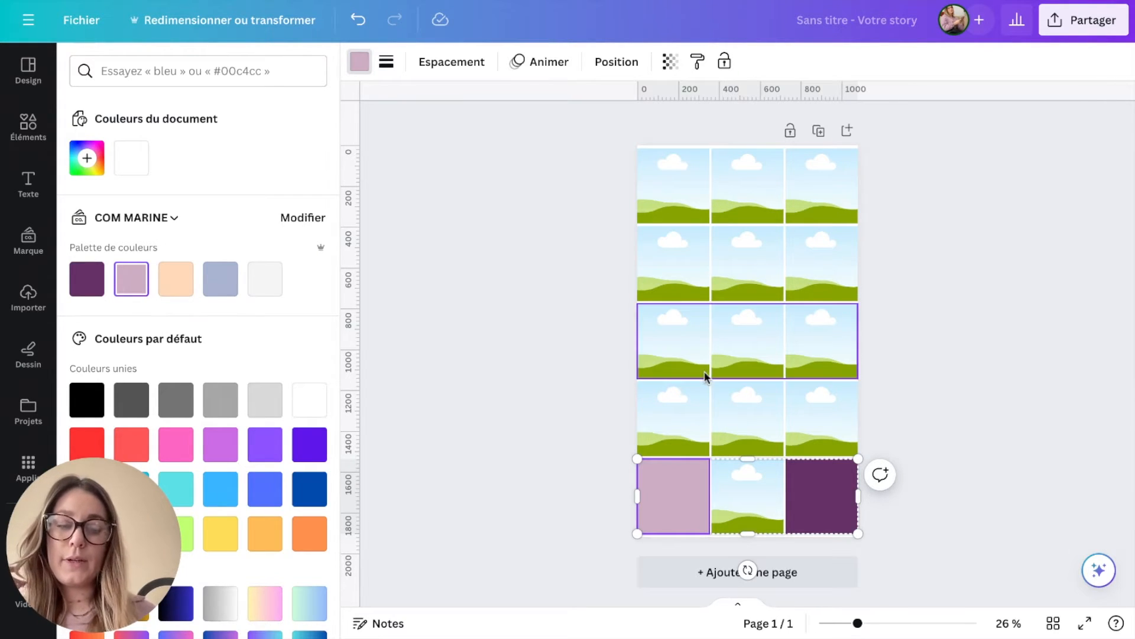
click(826, 441)
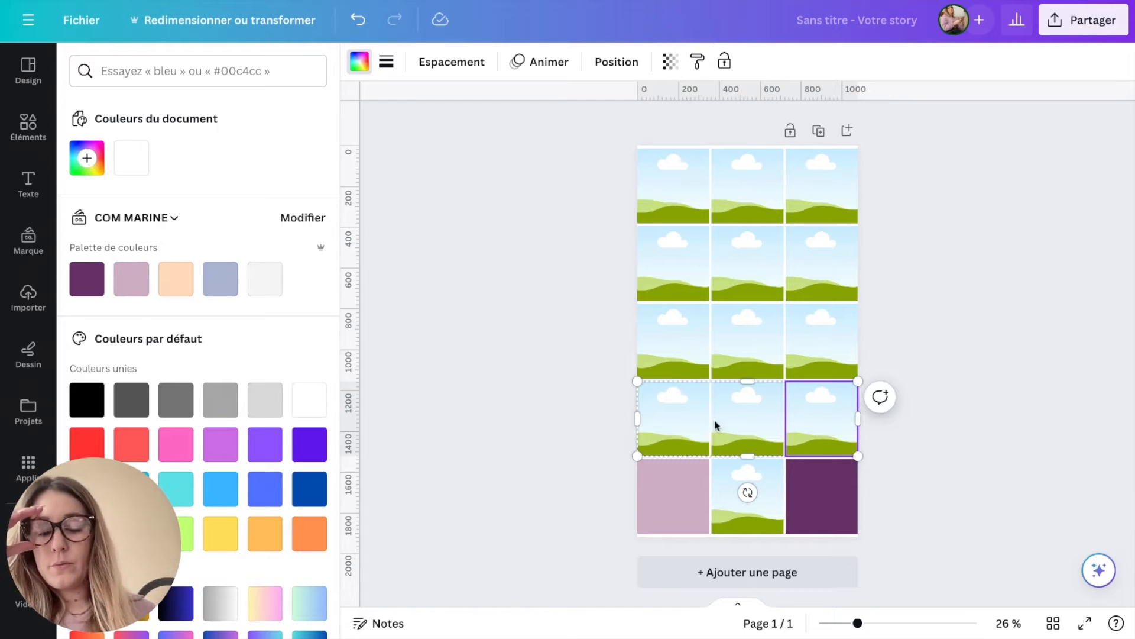
click(732, 417)
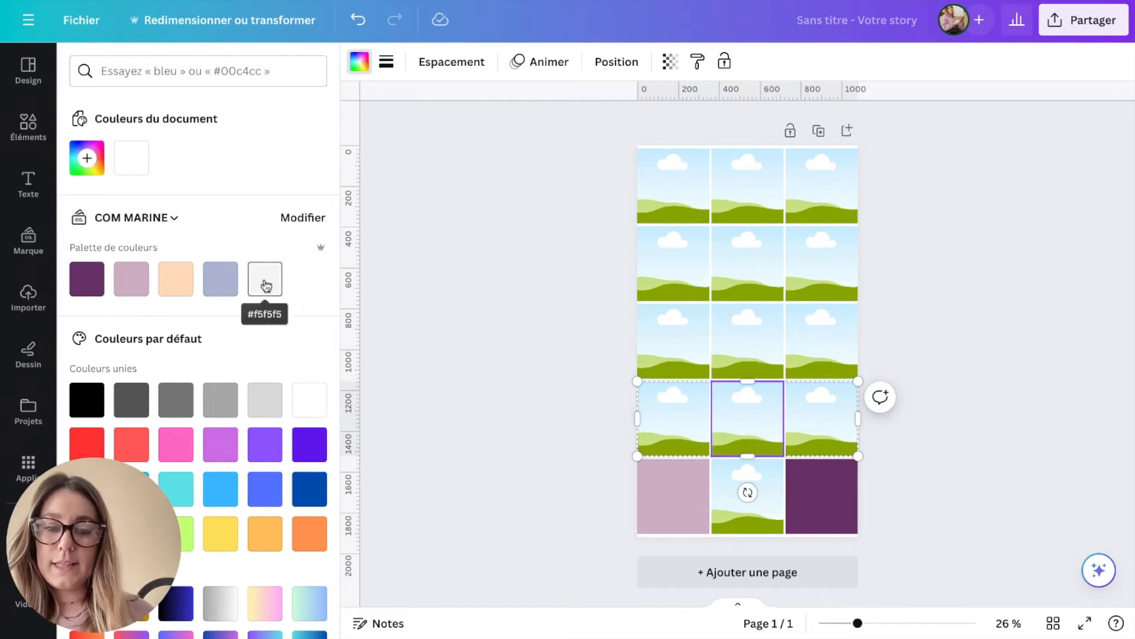
click(266, 286)
Recolor the fifth row's left cell to off-white #f5f5f5 and the fourth row's middle cell to the brand mauve
click(811, 352)
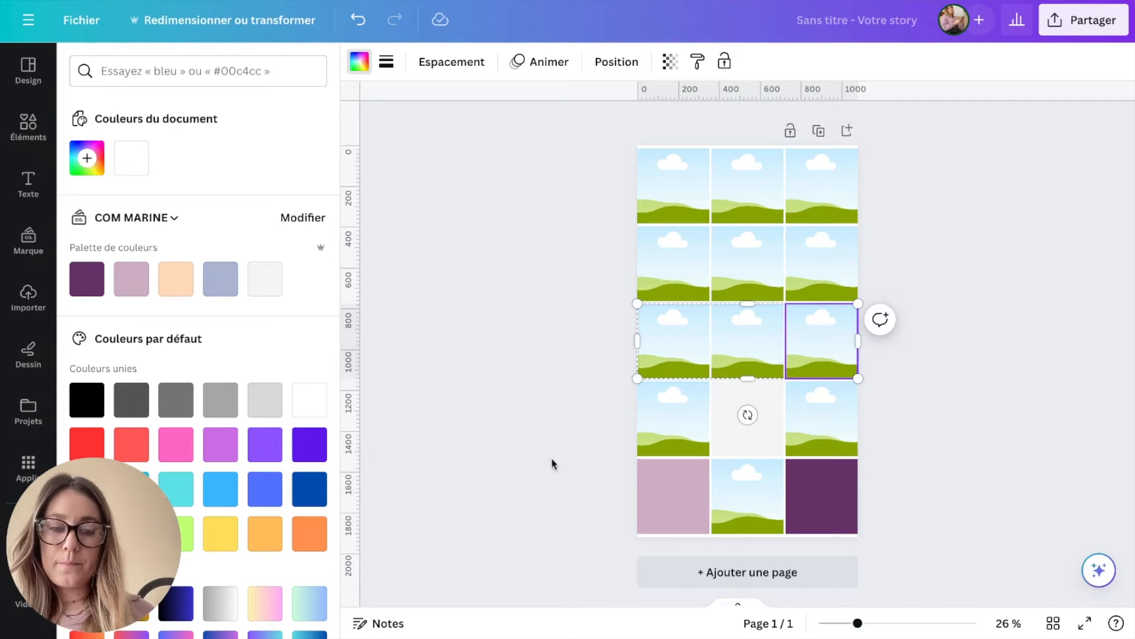
click(674, 482)
click(265, 283)
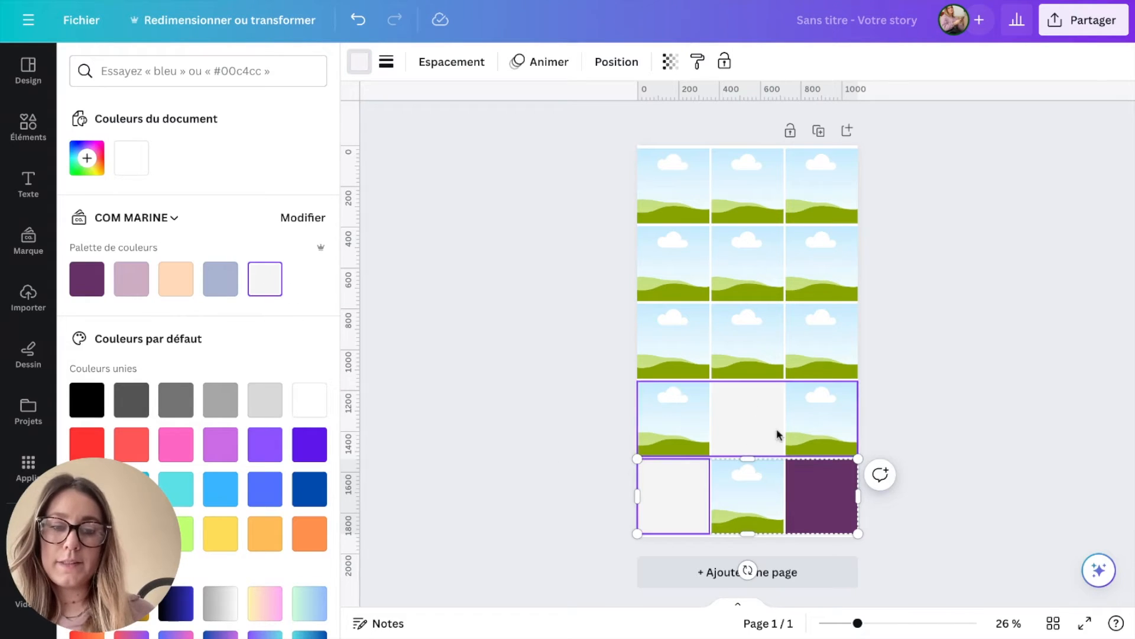
click(772, 438)
click(131, 278)
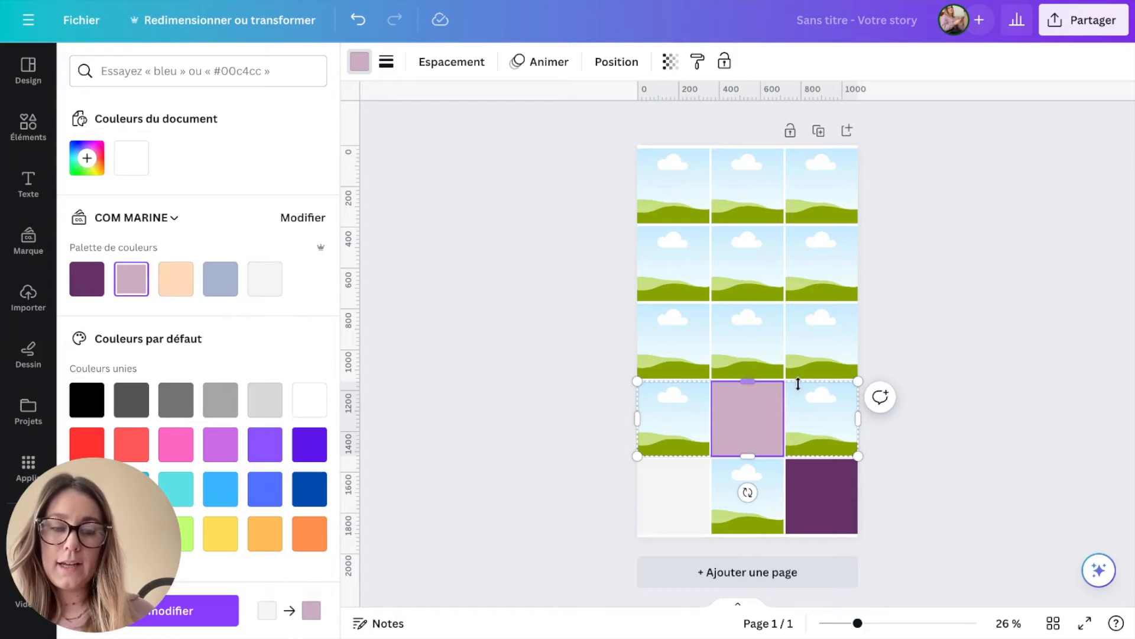
Fill the third row's right cell with off-white #f5f5f5 and its left cell with the brand dark purple
click(816, 348)
click(269, 281)
click(656, 322)
click(92, 280)
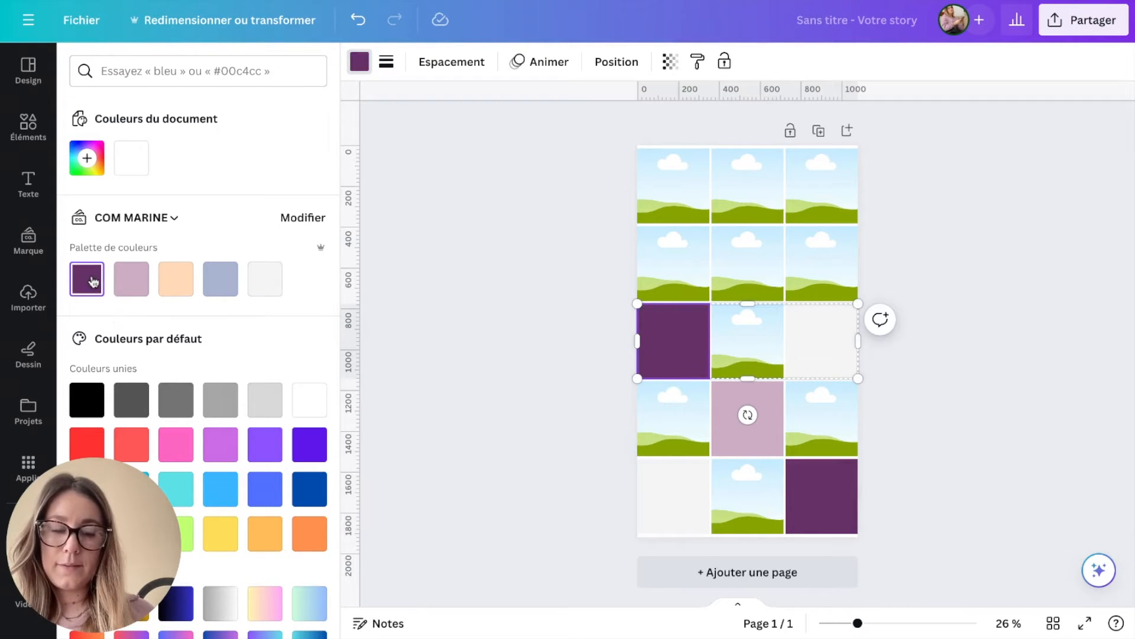
Fill the middle cell of the second row with the brand off-white #f5f5f5
click(816, 279)
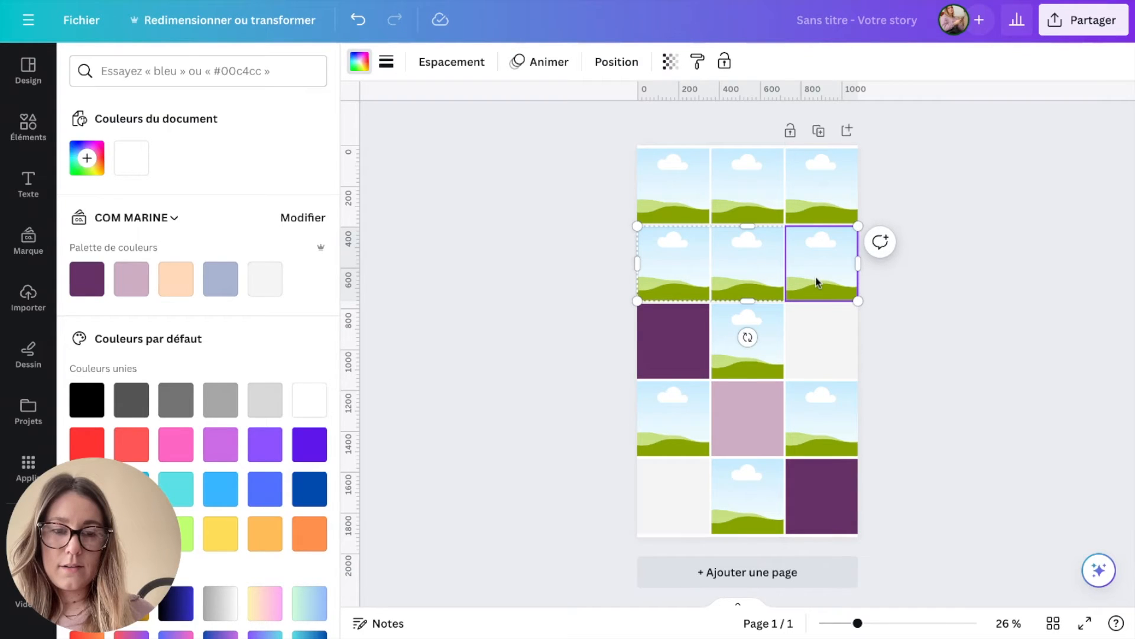
click(758, 286)
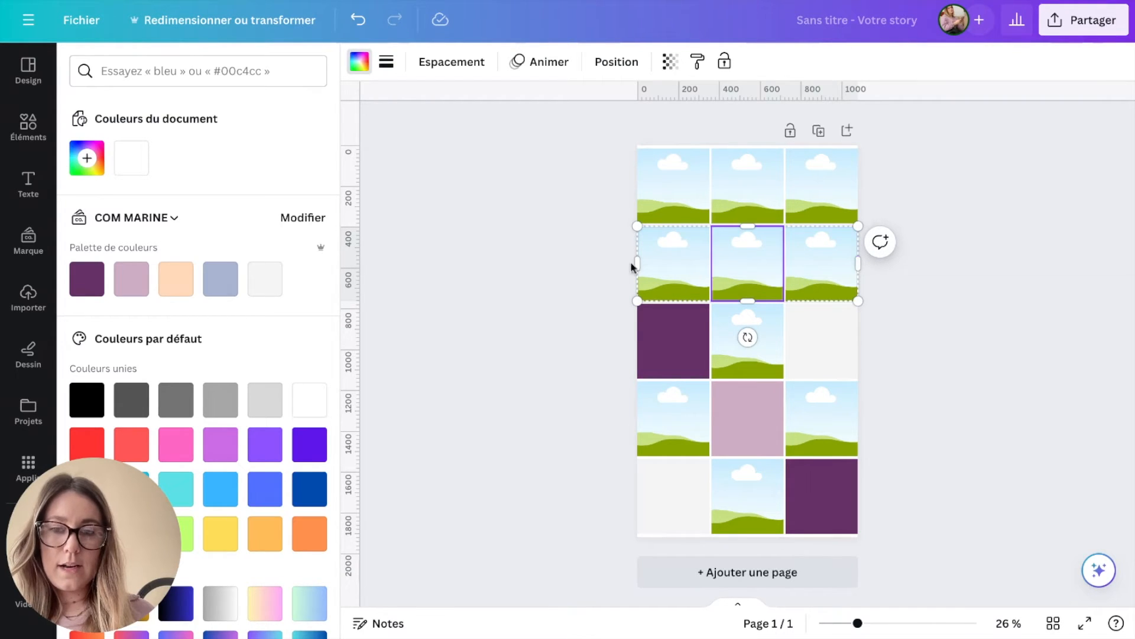
click(251, 273)
Fill the first row's right cell with the brand mauve and its left cell with off-white #f5f5f5
click(820, 186)
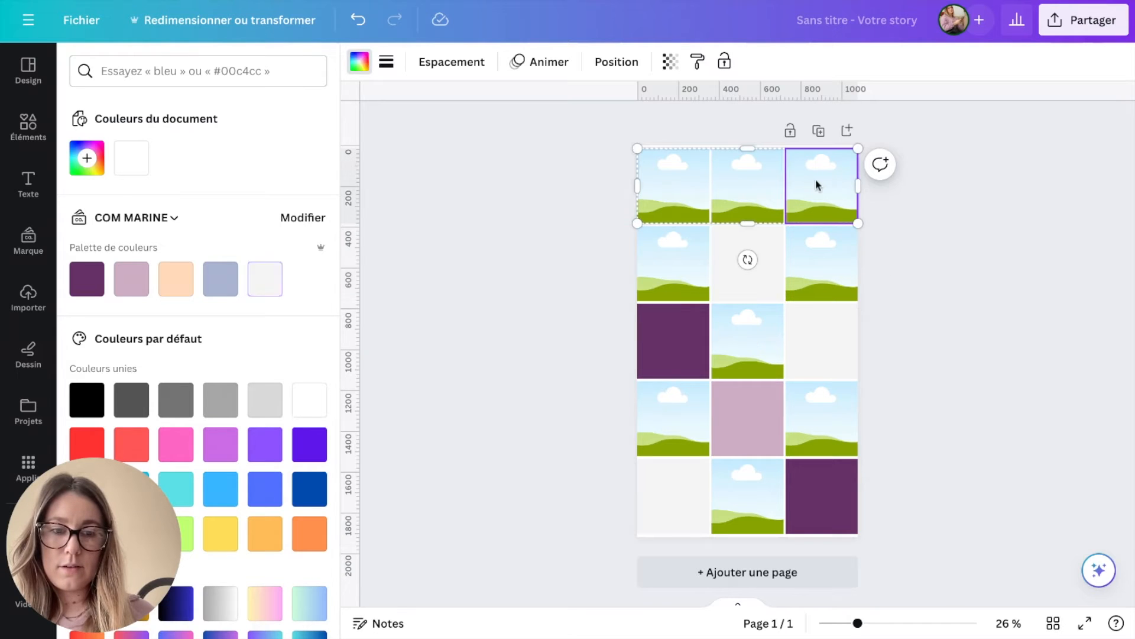
click(133, 279)
click(655, 187)
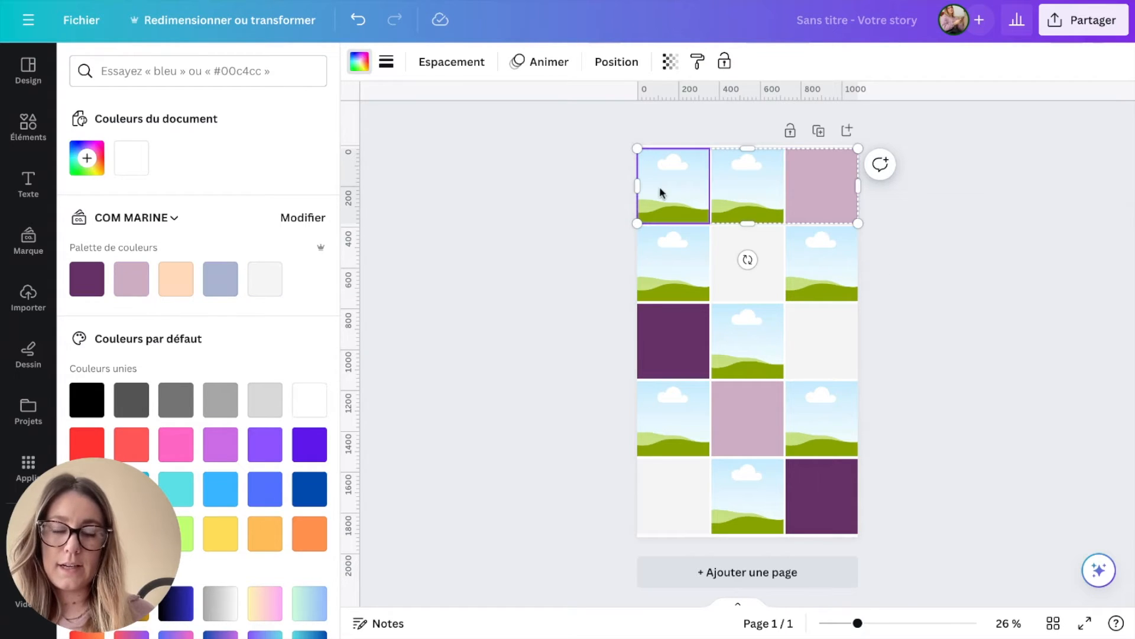
click(273, 294)
click(566, 324)
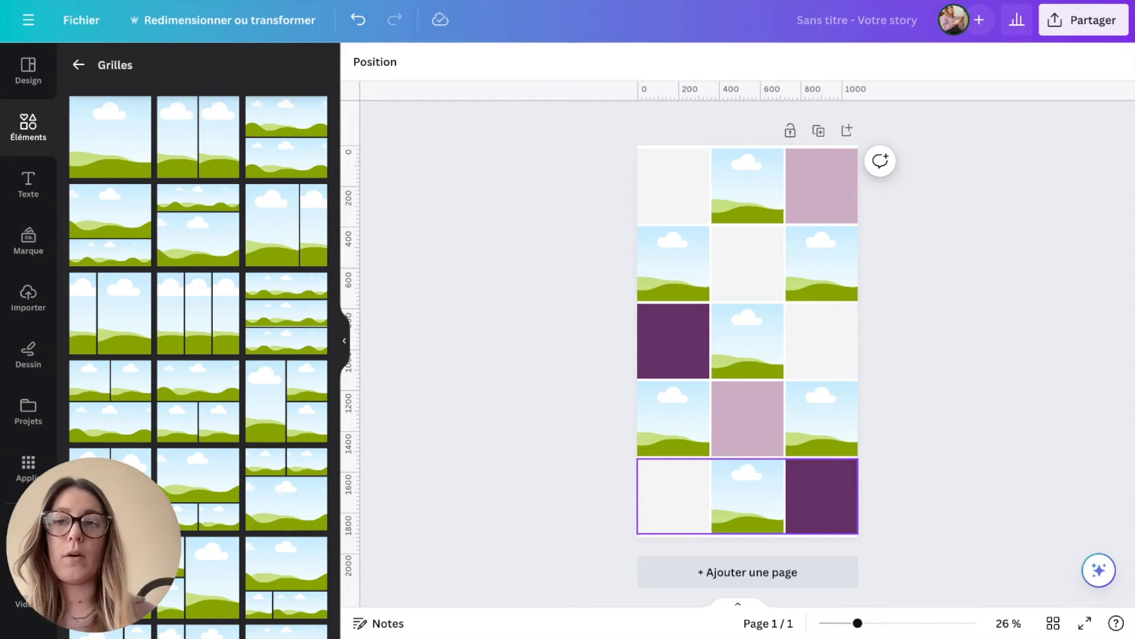
Search the stock photo library for "business woman" images
scroll(18, 429, down, 5)
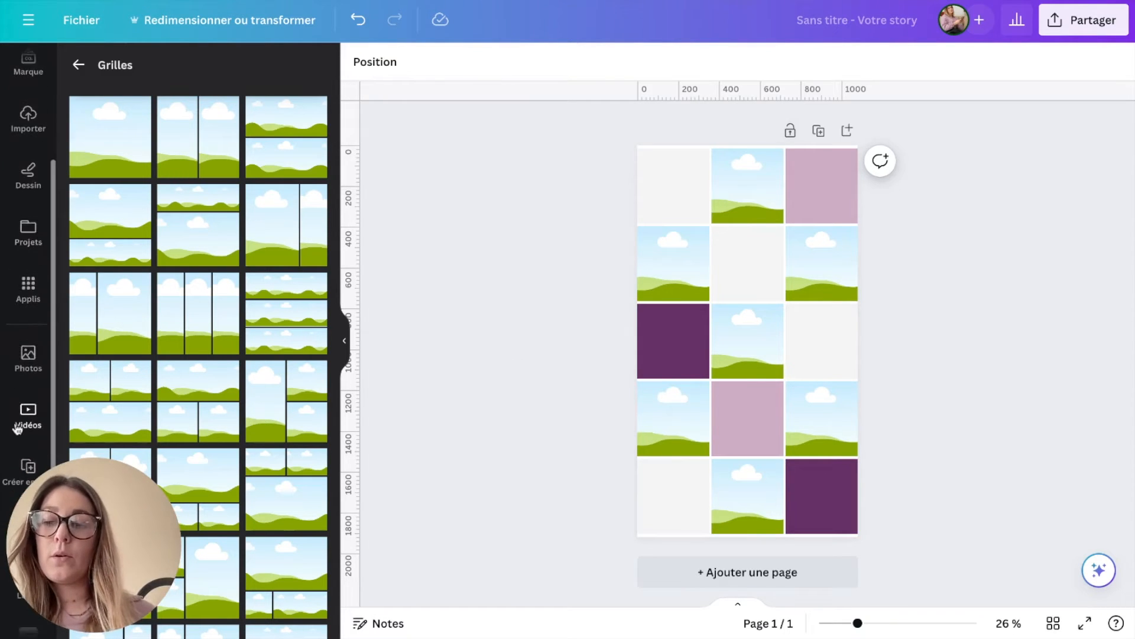
click(28, 238)
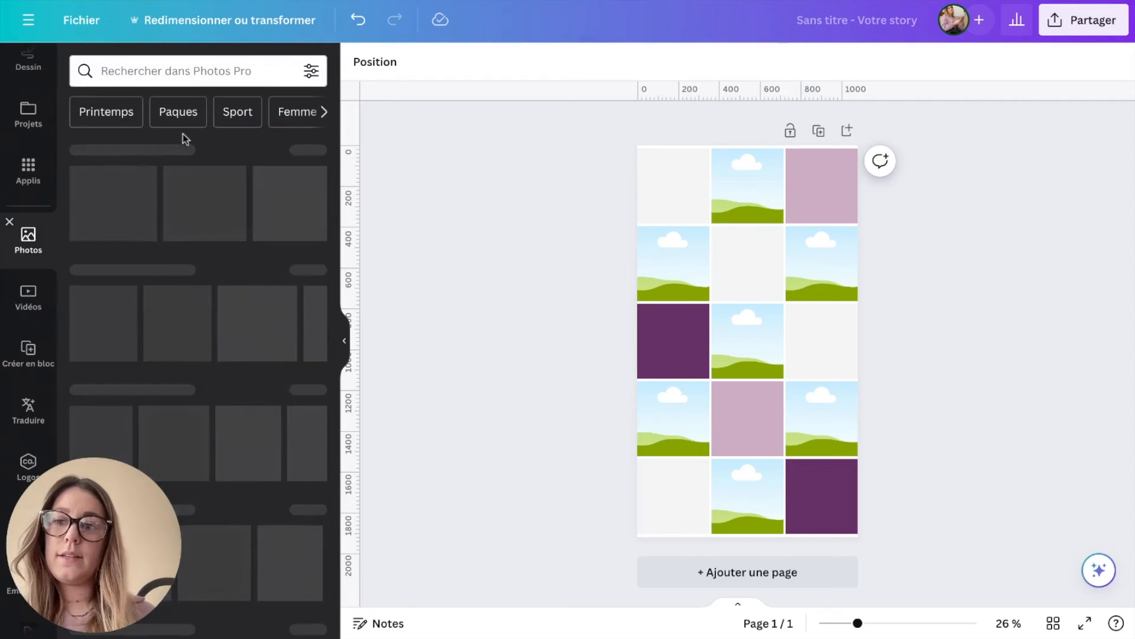
click(185, 72)
text(business)
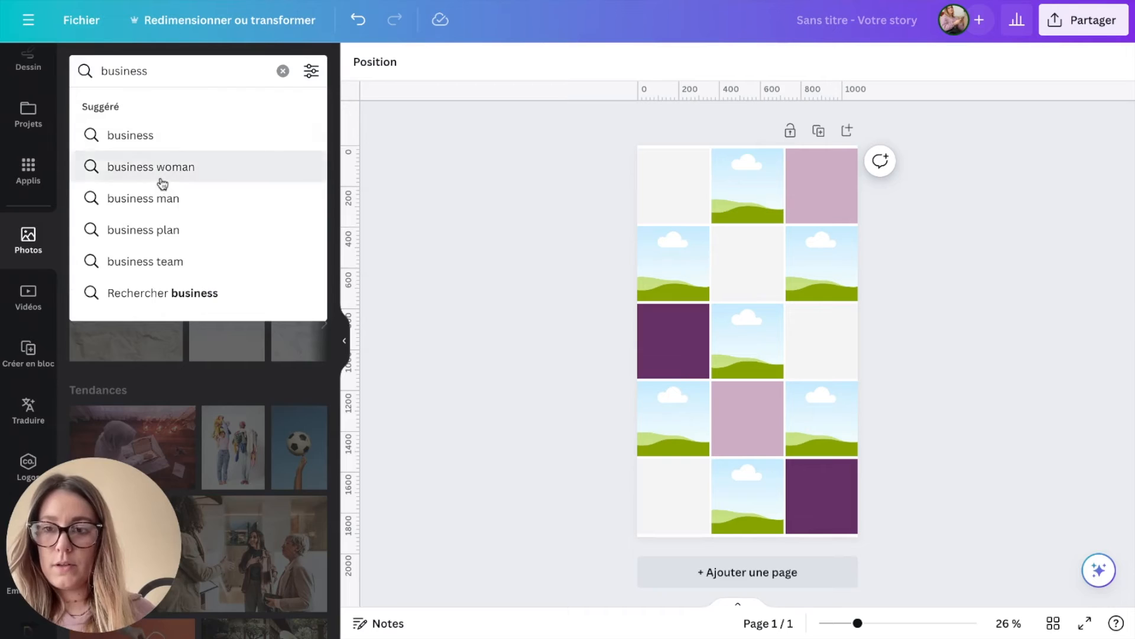
click(158, 176)
Fill the fifth row's middle cell with the overhead laptop-and-coffee photo and the fourth row's right cell with the photo of hands holding a notebook
scroll(273, 359, down, 4)
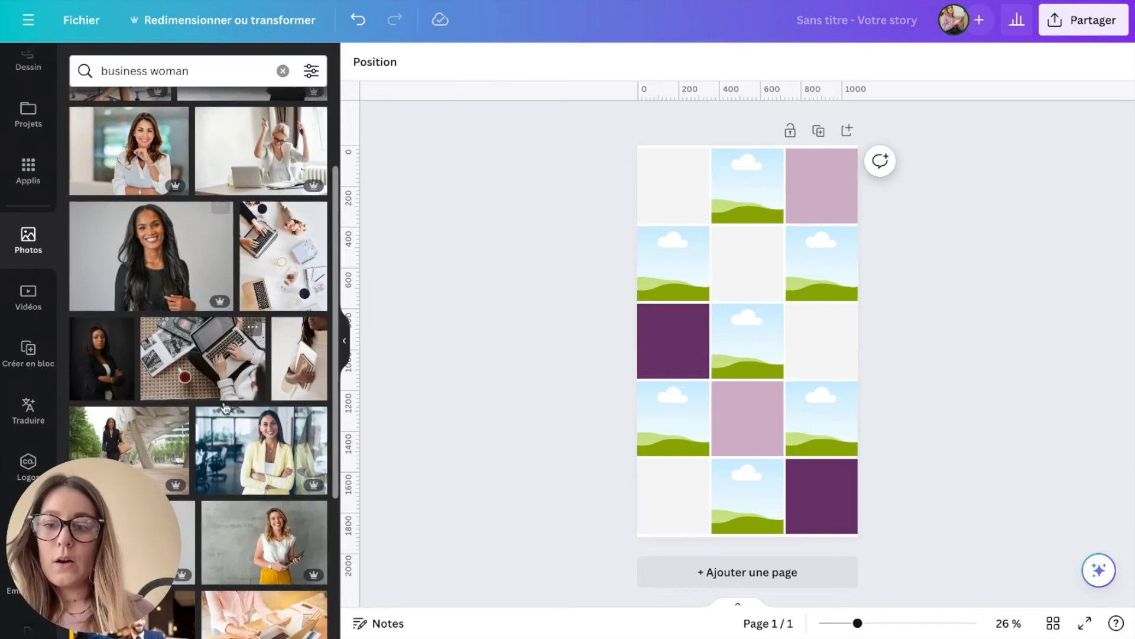
drag(189, 288, 751, 500)
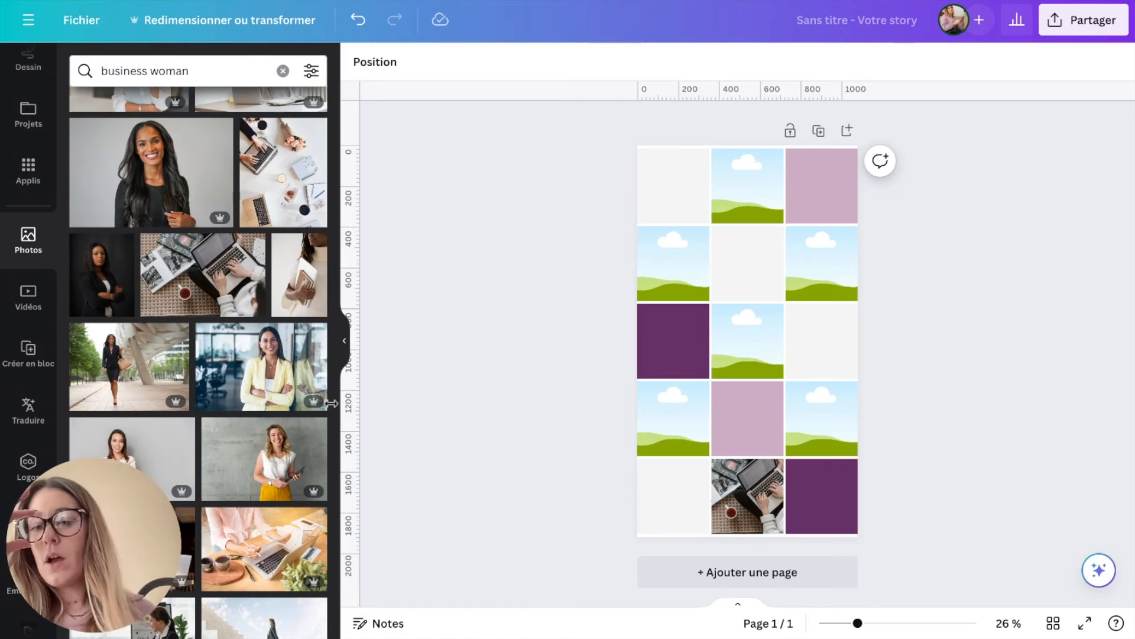
scroll(268, 389, down, 1)
drag(299, 212, 821, 418)
Place the notebook-and-coffee photo in the fourth row's left cell and the photo of hands typing on a laptop in the third row's middle cell
scroll(265, 380, down, 3)
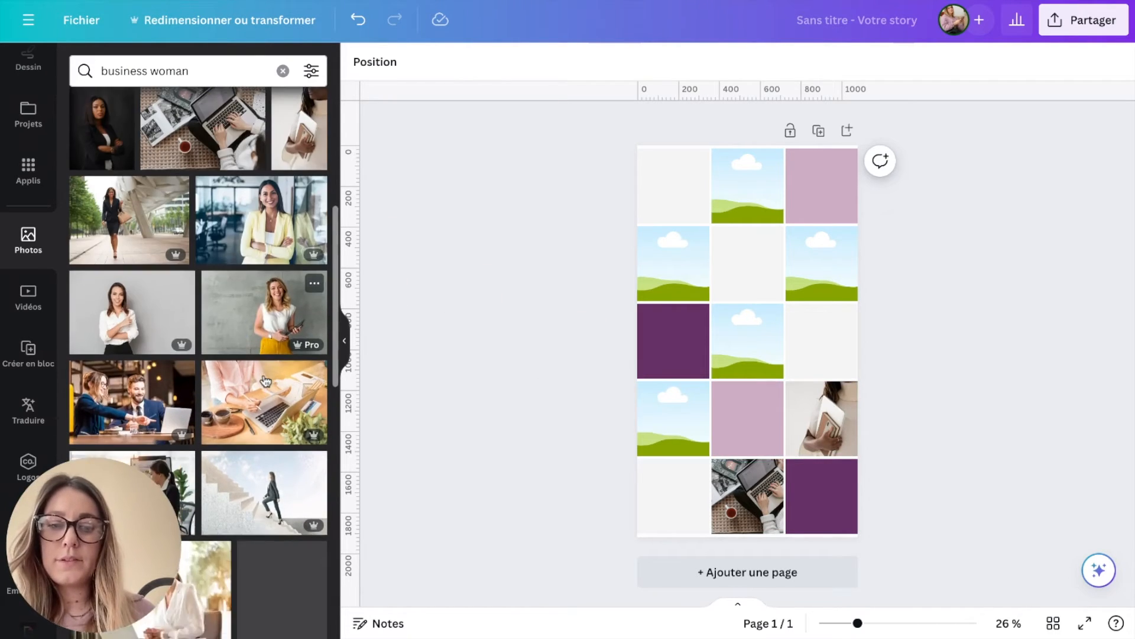
scroll(266, 380, down, 3)
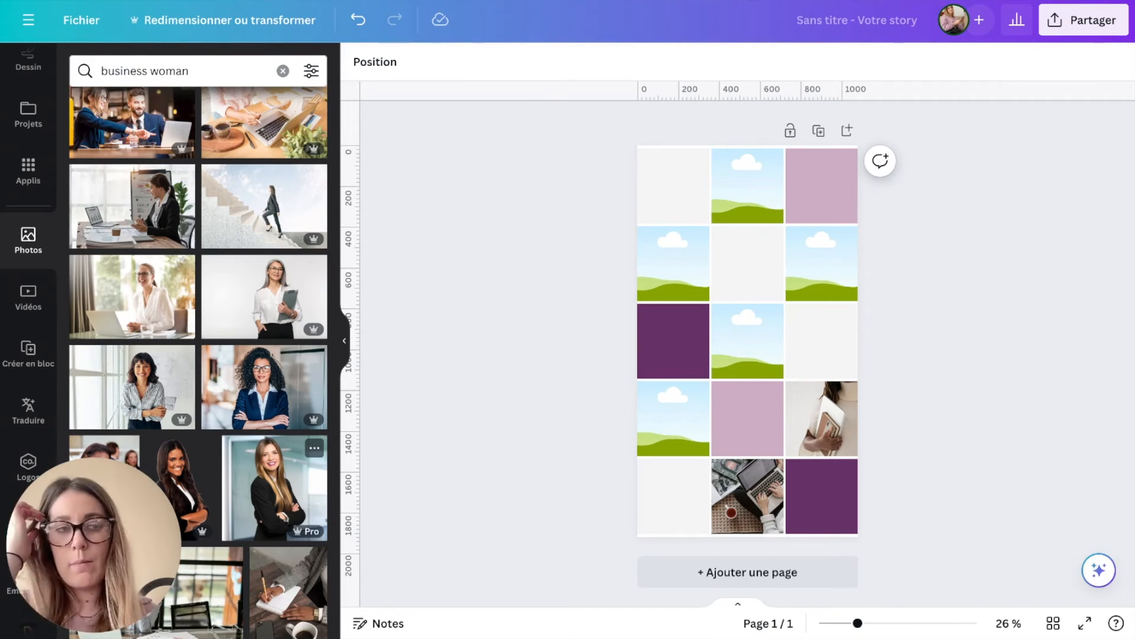
scroll(305, 436, down, 4)
drag(278, 380, 673, 433)
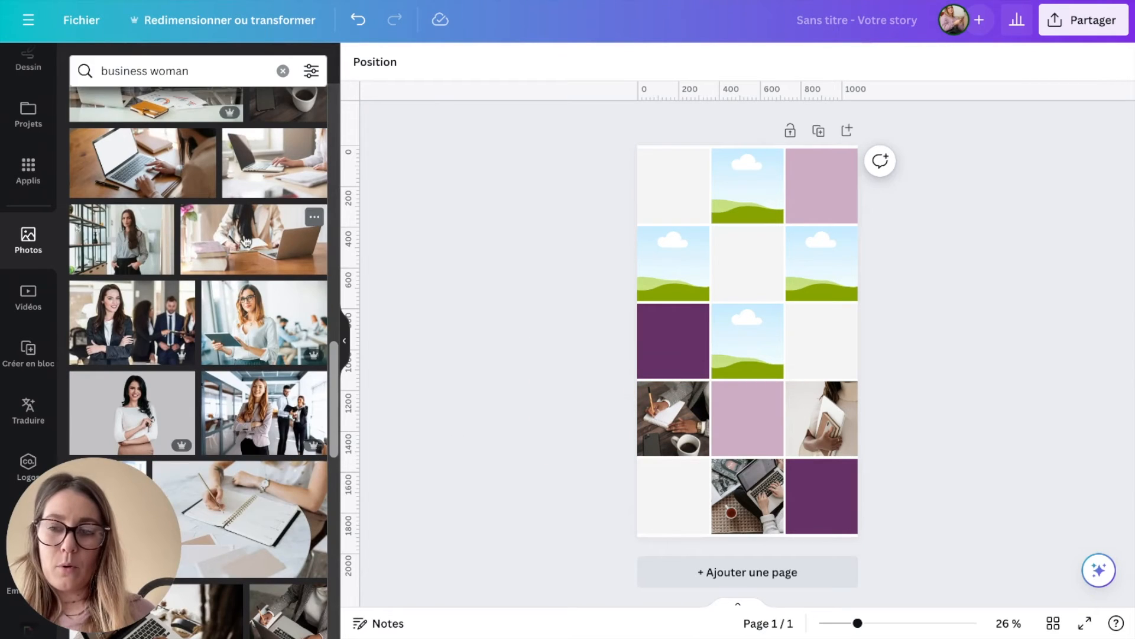
drag(142, 166, 739, 337)
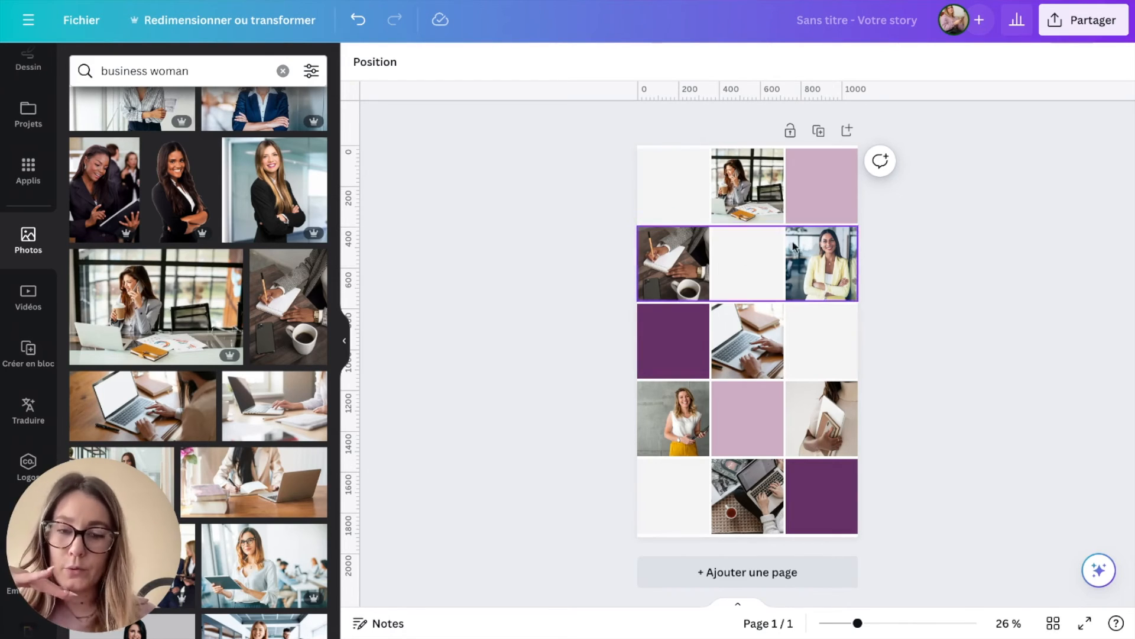
click(796, 498)
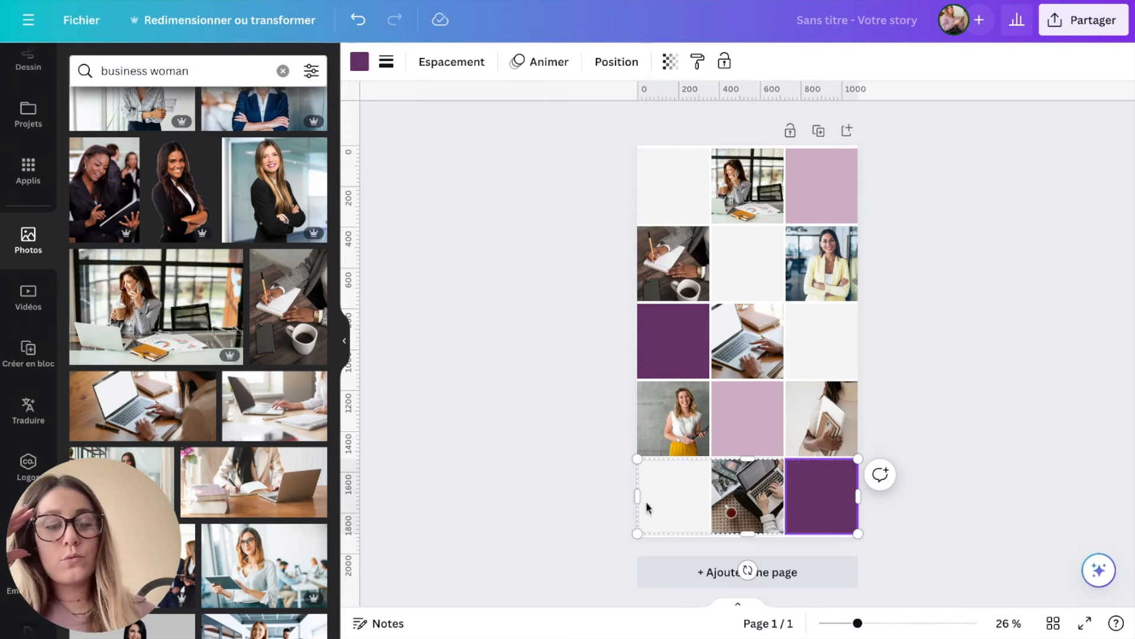
click(936, 448)
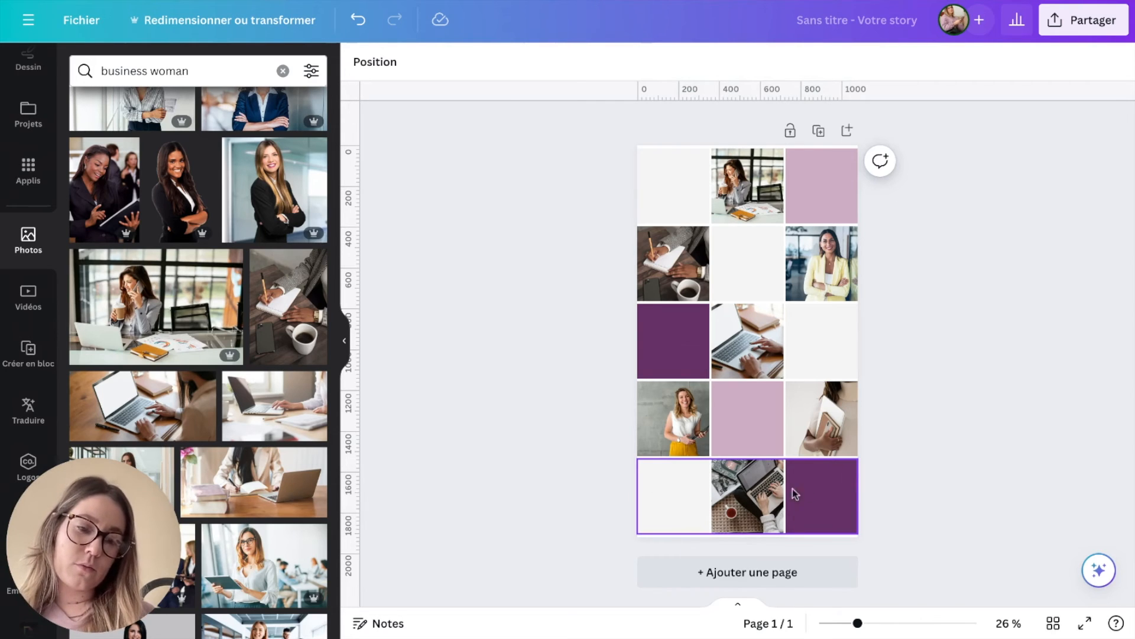
click(821, 492)
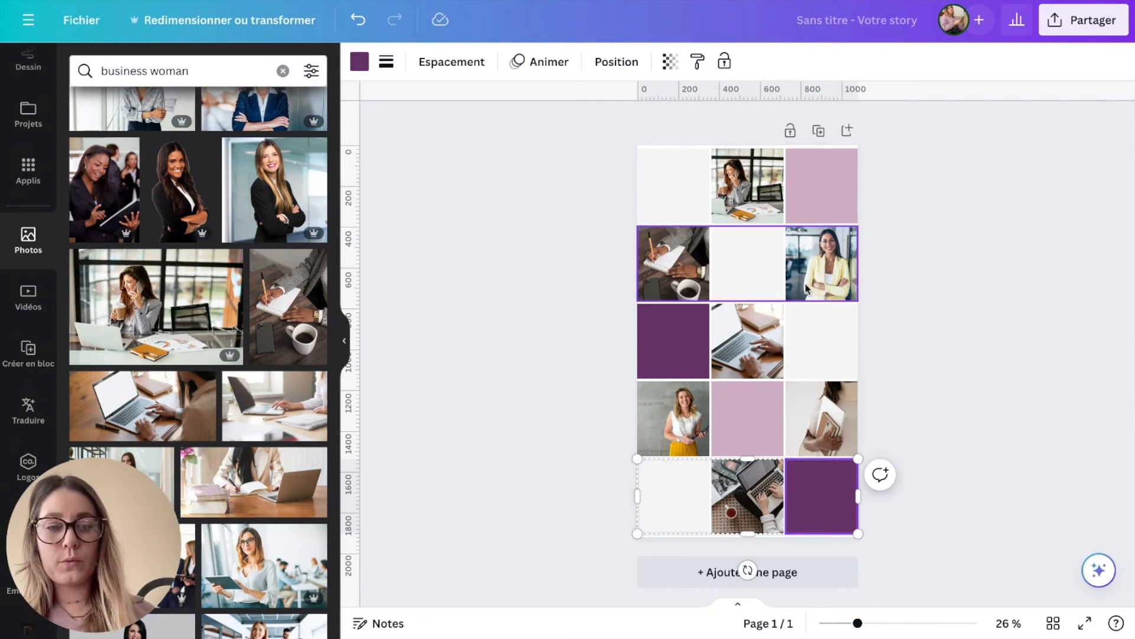
click(824, 328)
click(848, 506)
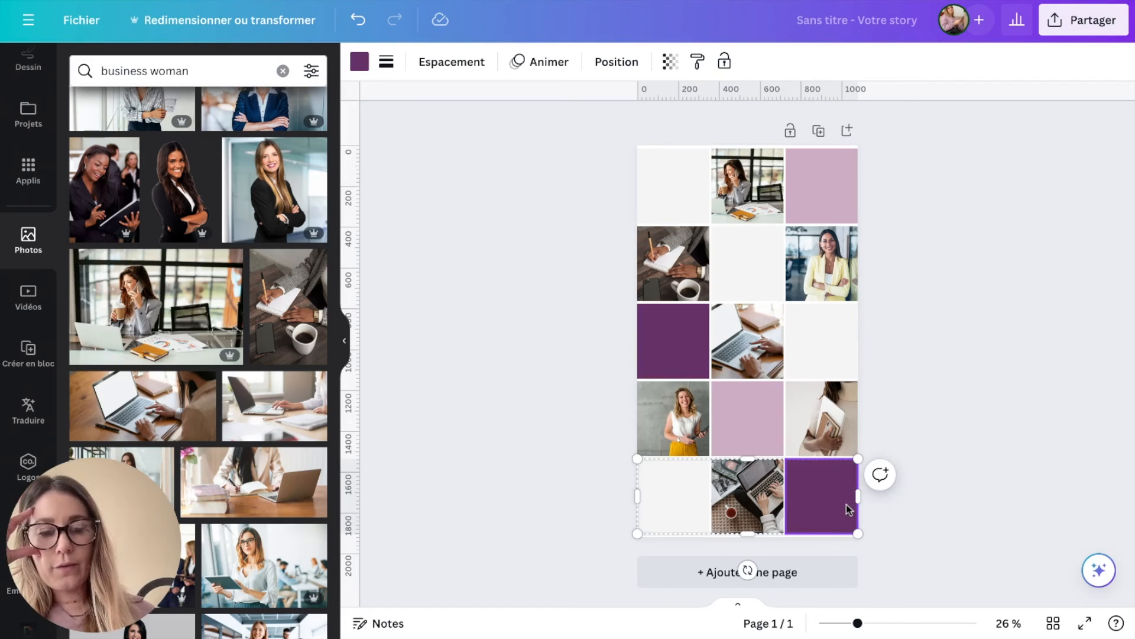